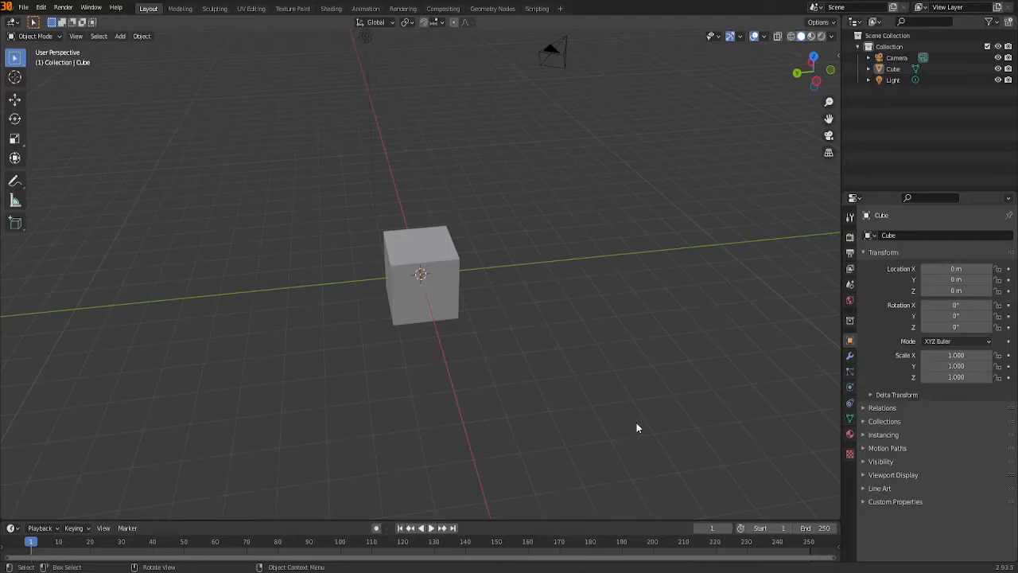
# Scale the default cube along the Y axis by about 4.06 to form a long bar
pyautogui.moveTo(535, 379); pyautogui.dragTo(546, 337, button='middle')
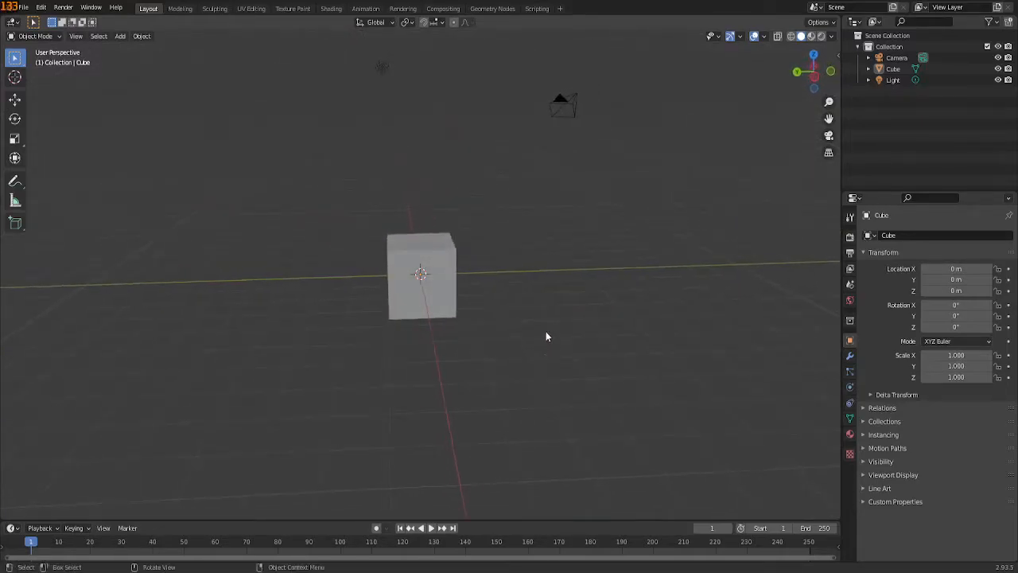
pyautogui.click(439, 274)
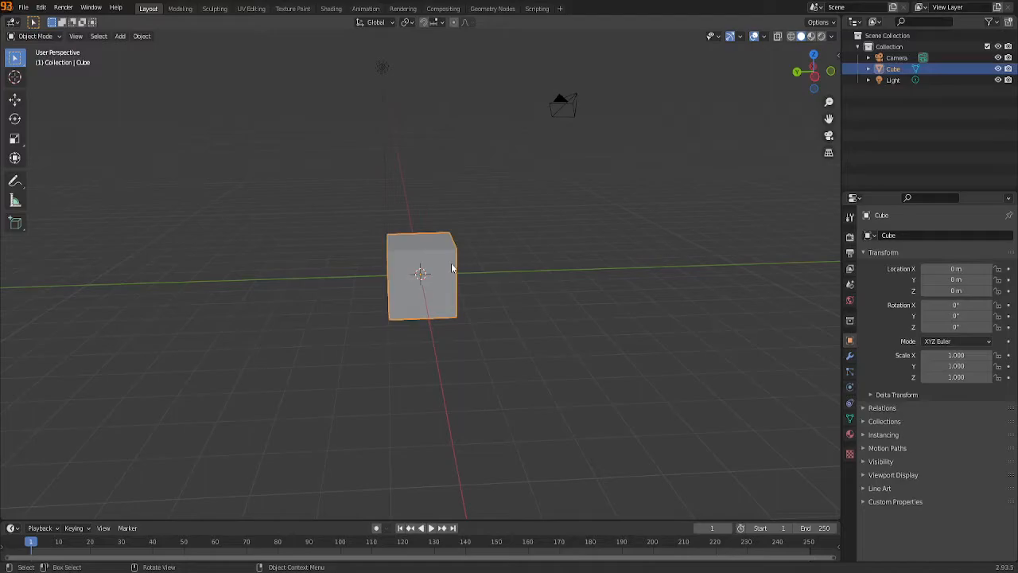
pyautogui.press('s')
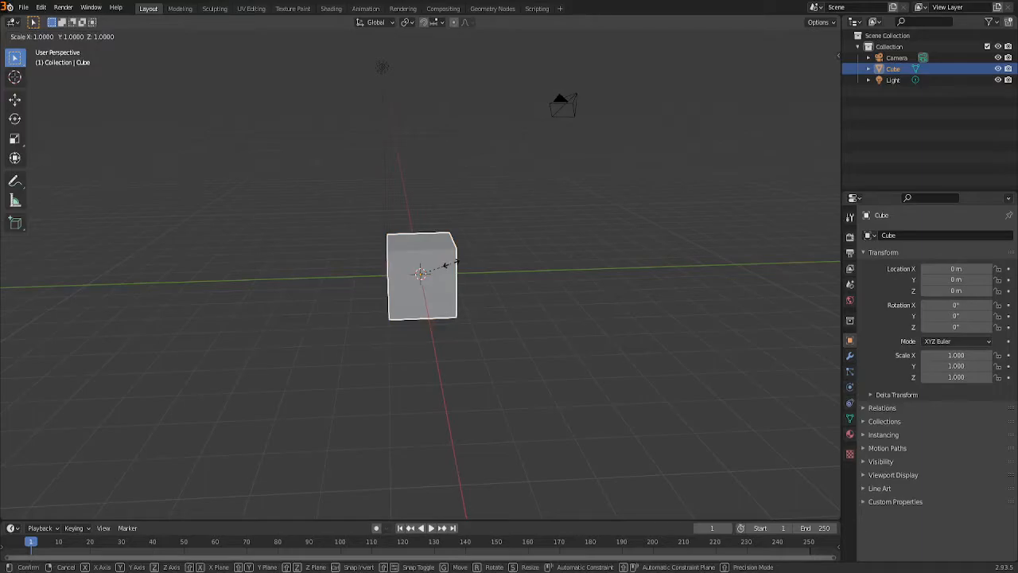
pyautogui.press('y')
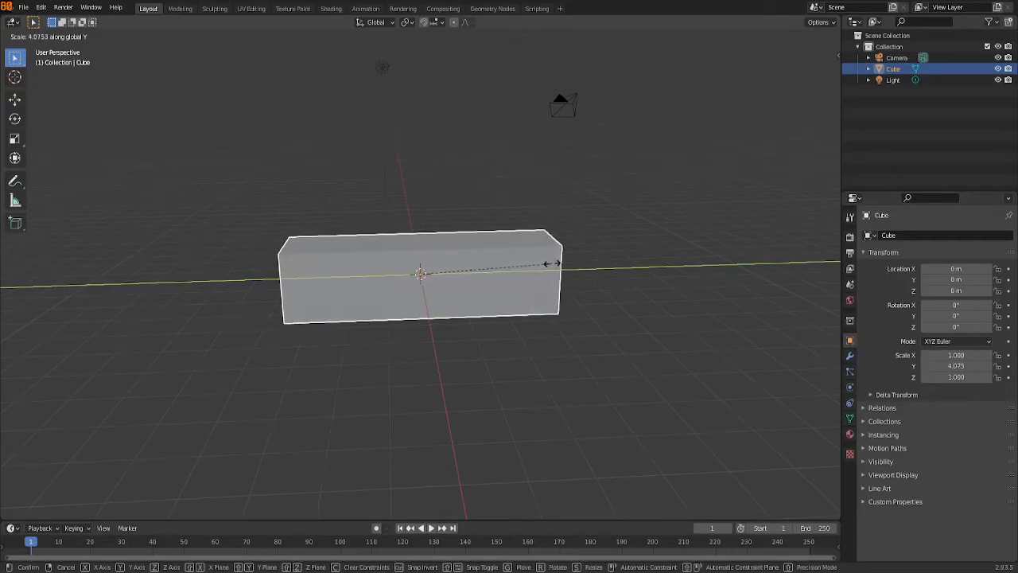
pyautogui.click(551, 266)
pyautogui.moveTo(585, 398); pyautogui.dragTo(634, 404, button='middle')
pyautogui.click(565, 382)
pyautogui.moveTo(579, 348); pyautogui.dragTo(280, 233, button='middle')
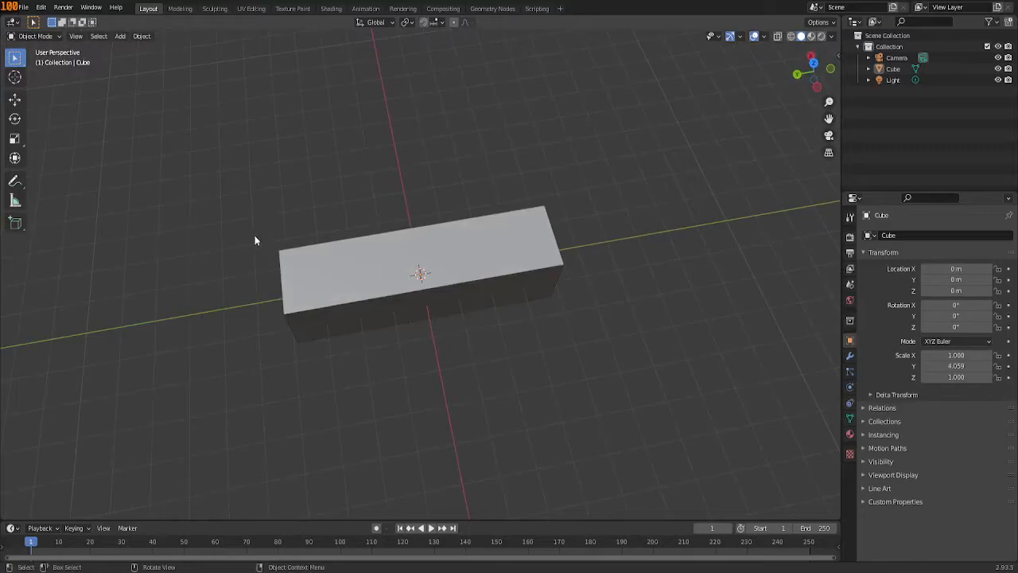
pyautogui.moveTo(265, 247); pyautogui.dragTo(652, 325)
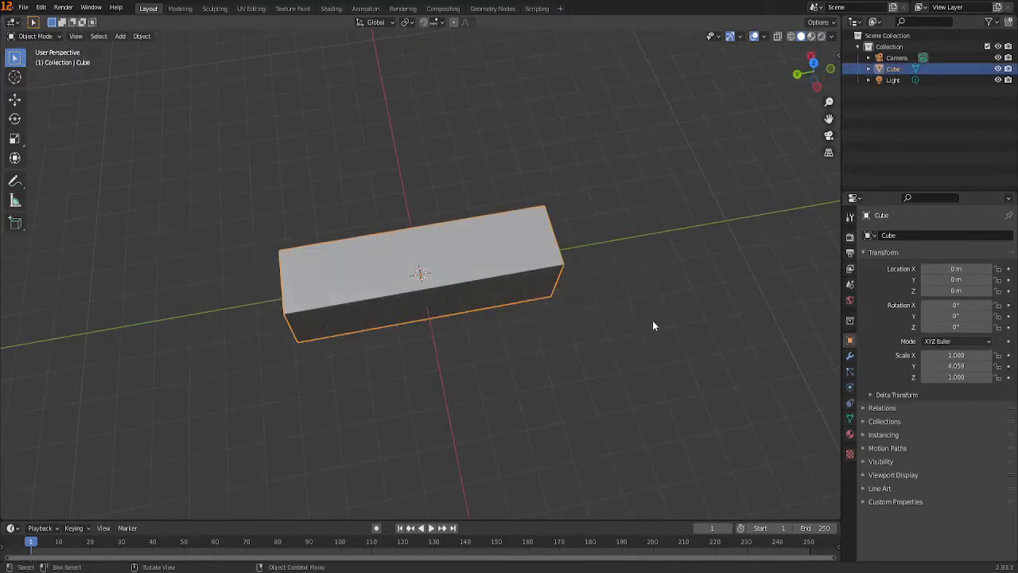
pyautogui.click(536, 371)
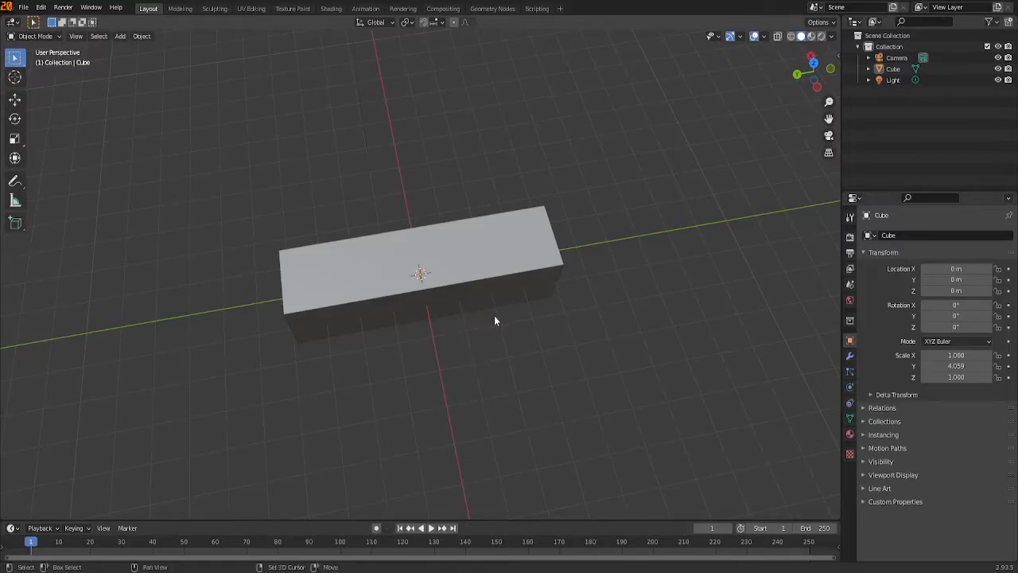
# Add a second cube and place it against the bar's end on the negative Y side, at about Y -5.06 m
pyautogui.hotkey('shift', 'a')
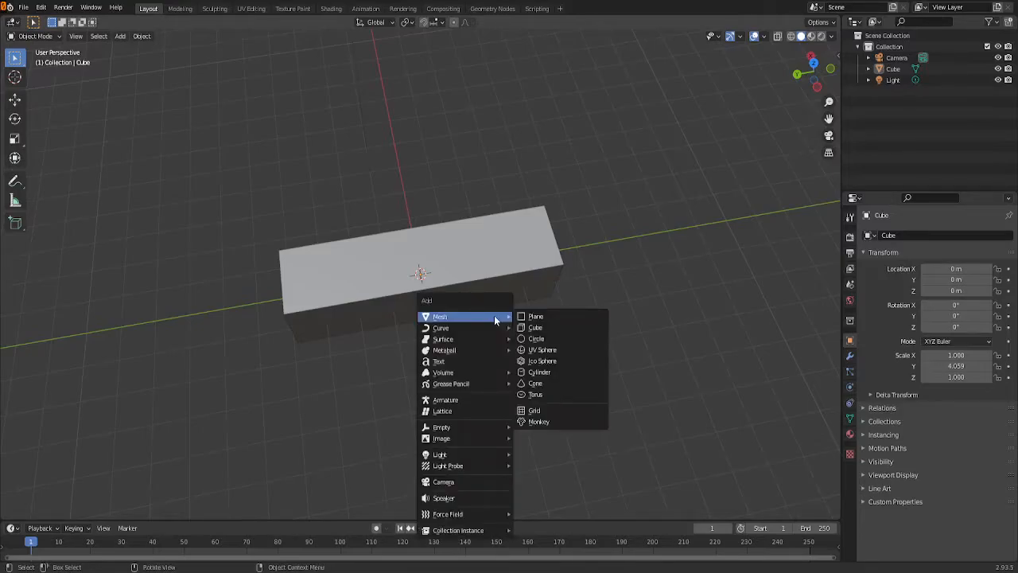
pyautogui.click(538, 329)
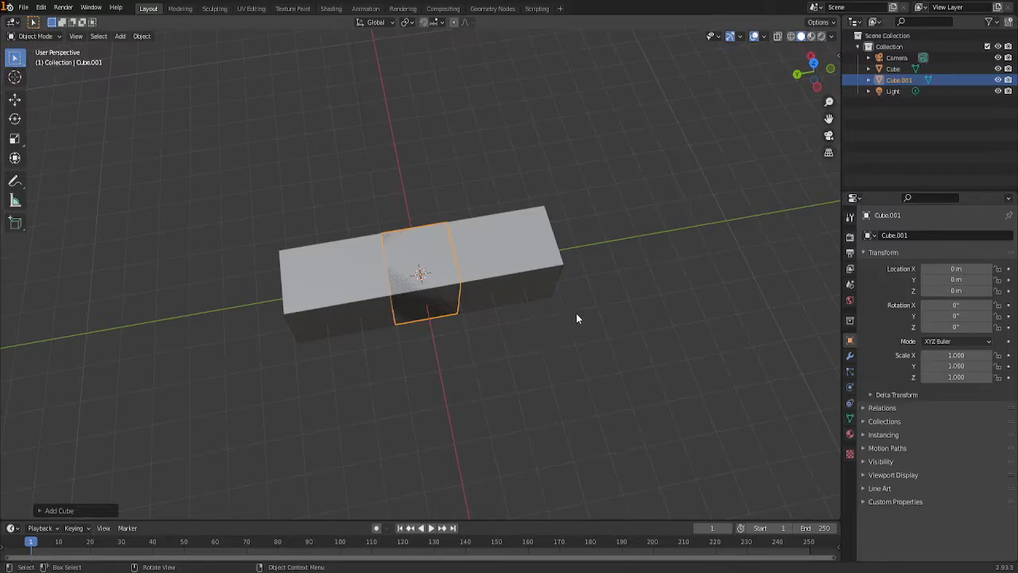
pyautogui.press('s')
pyautogui.press('y')
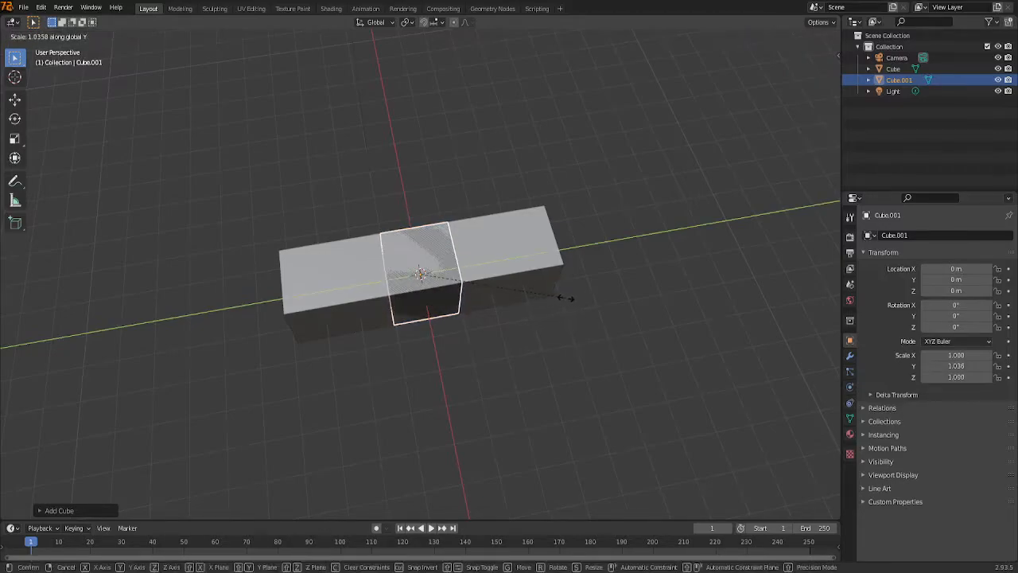
pyautogui.press('Escape')
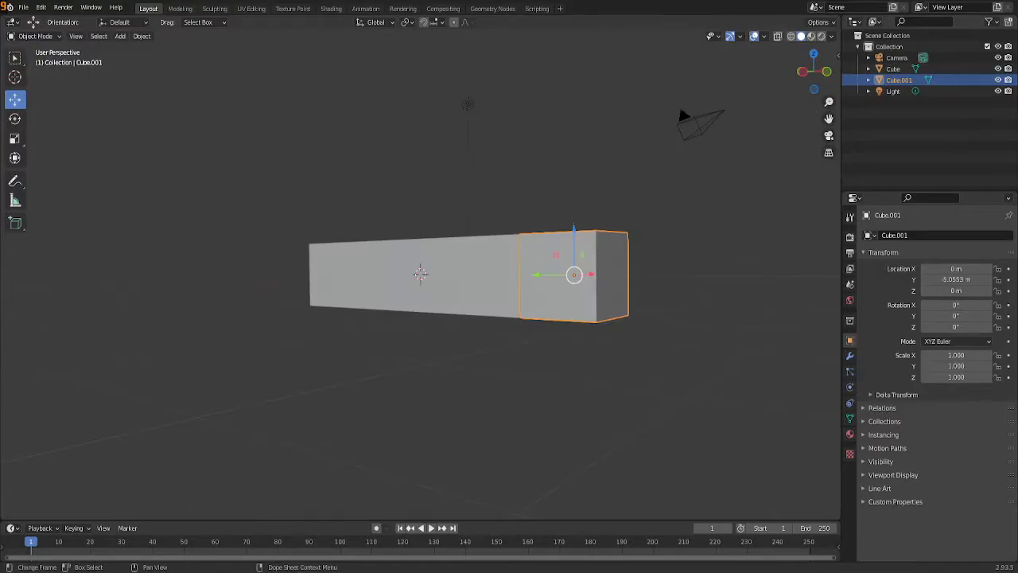
pyautogui.moveTo(597, 410); pyautogui.dragTo(603, 434, button='middle')
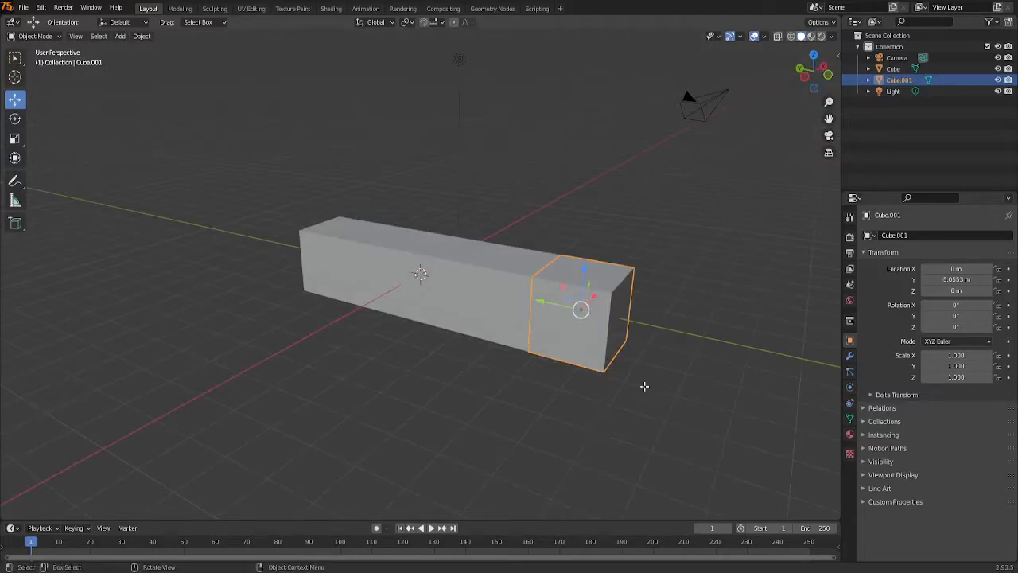
# Shrink the second cube's outer end face to about 0.22 of its size to form a tapered tip
pyautogui.press('Tab')
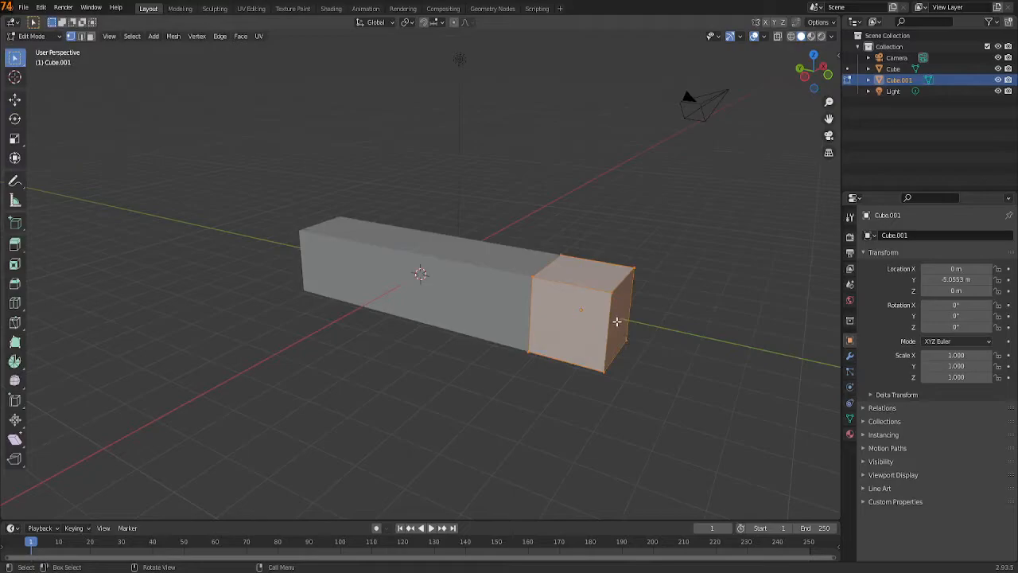
pyautogui.moveTo(622, 321)
pyautogui.mouseDown(button='middle')
pyautogui.moveTo(675, 334)
pyautogui.moveTo(610, 331)
pyautogui.mouseUp(button='middle')
pyautogui.hotkey('alt', 'a')
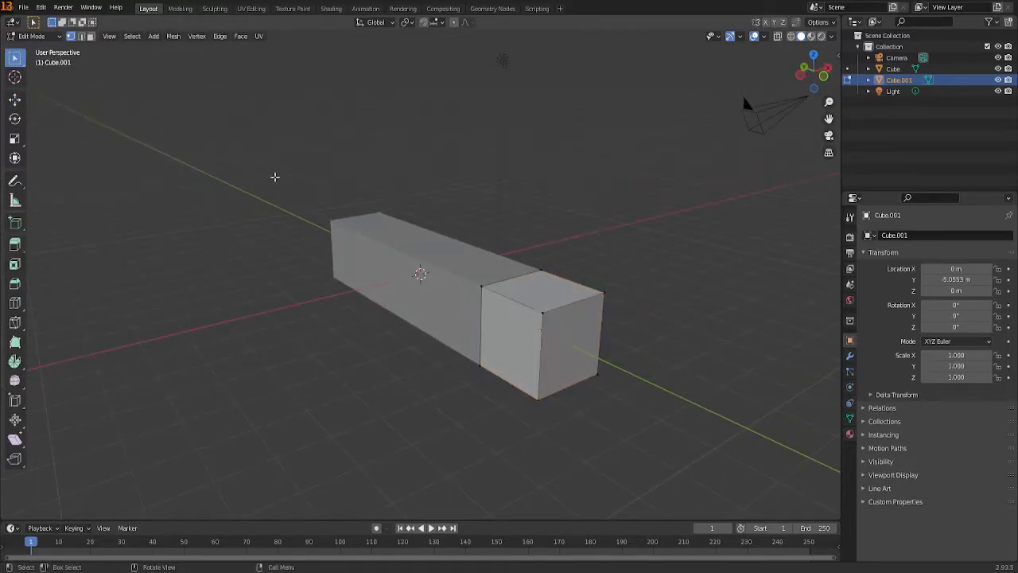
pyautogui.click(89, 38)
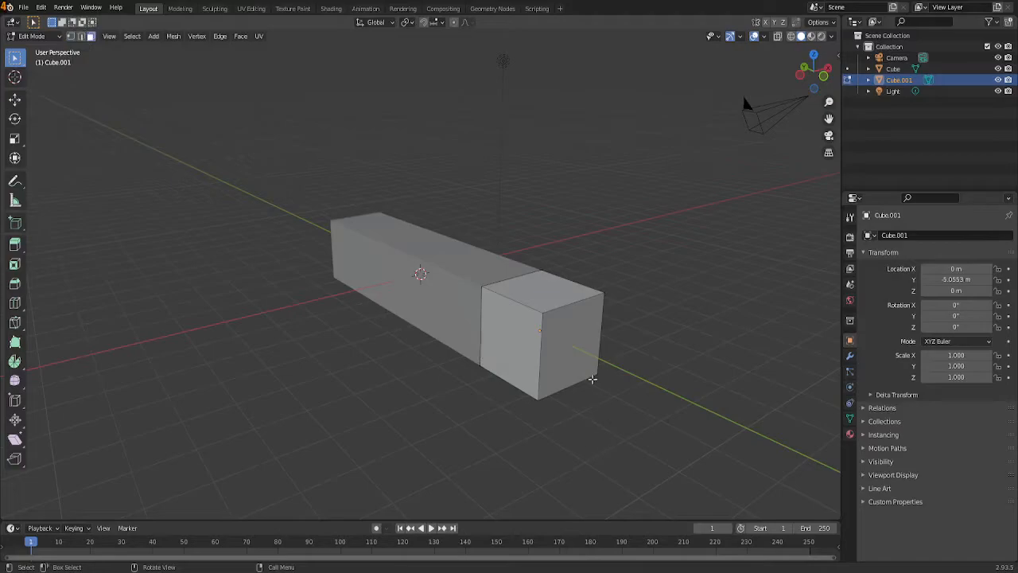
pyautogui.click(567, 342)
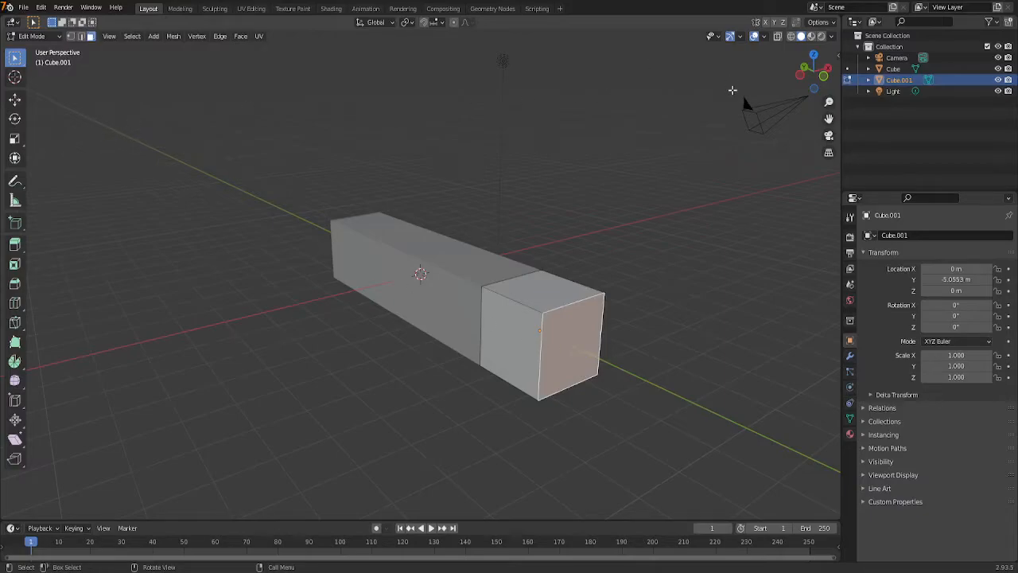
pyautogui.click(778, 36)
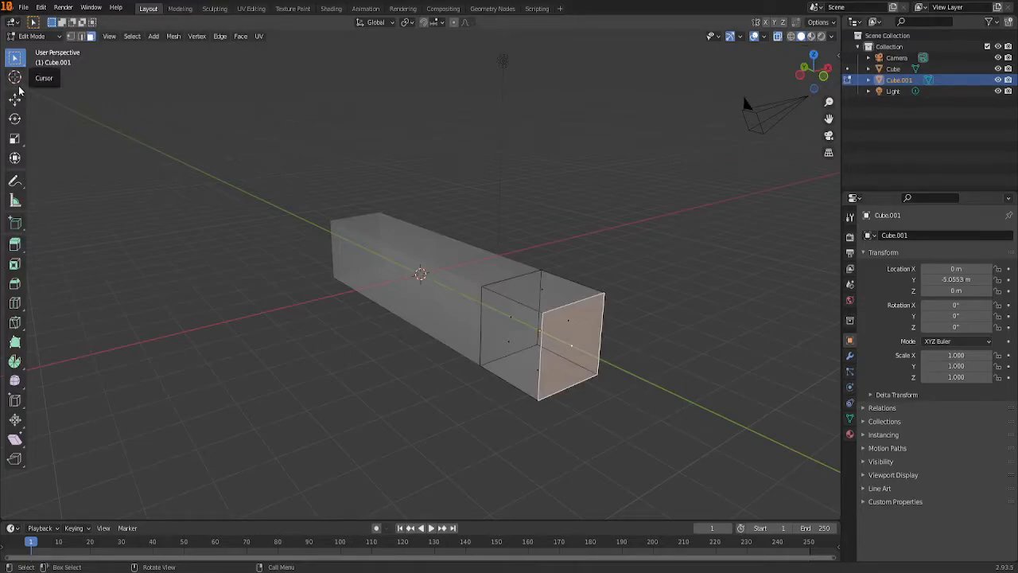
pyautogui.press('s')
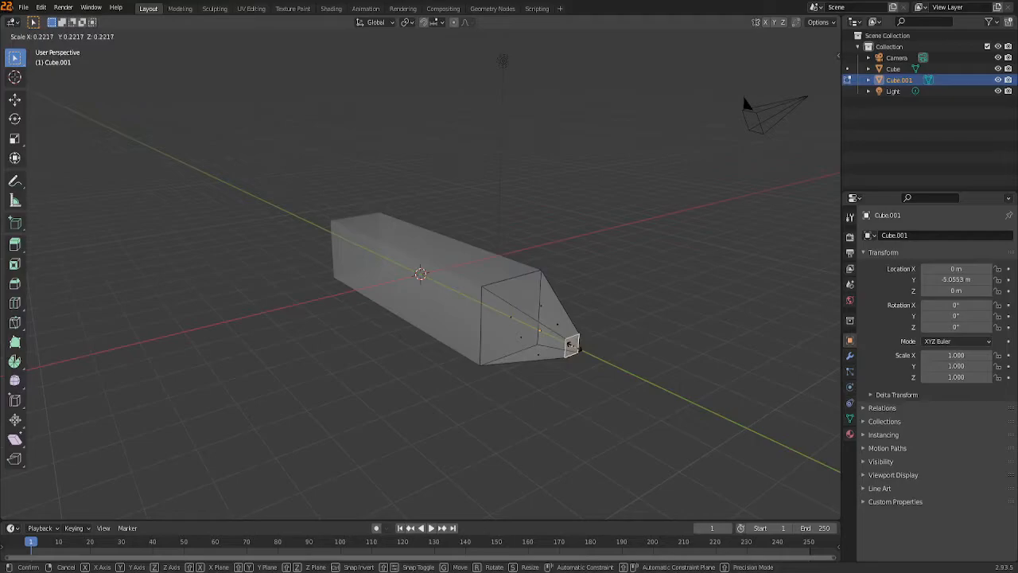
pyautogui.click(571, 344)
pyautogui.moveTo(600, 393); pyautogui.dragTo(712, 438, button='middle')
pyautogui.press('Tab')
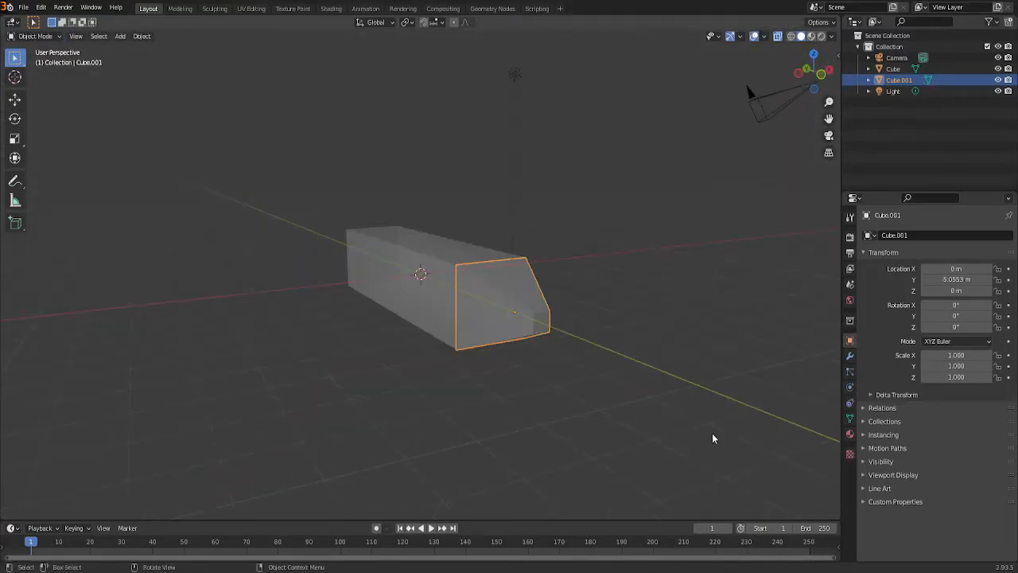
# Pull the tip's small end face farther out from the bar and recentre it along X to lengthen the point
pyautogui.moveTo(573, 398); pyautogui.dragTo(605, 321, button='middle')
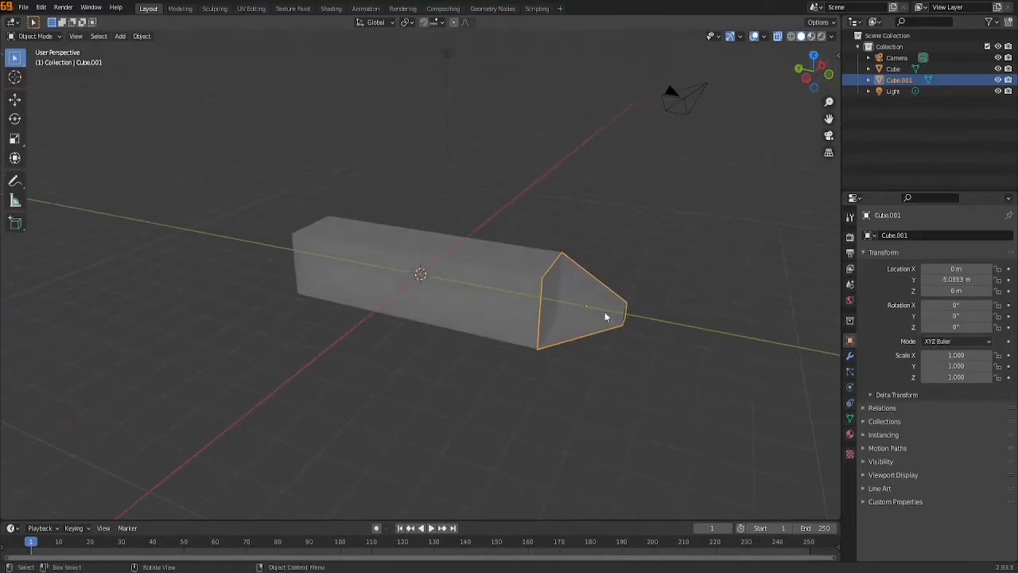
pyautogui.moveTo(630, 271); pyautogui.dragTo(525, 354, button='middle')
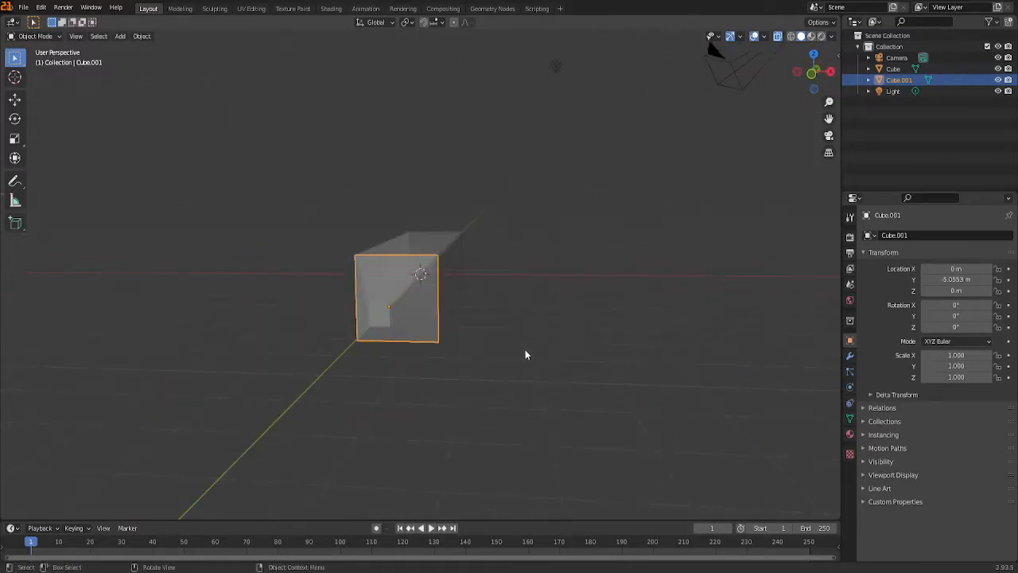
pyautogui.press('Tab')
pyautogui.moveTo(450, 388); pyautogui.dragTo(504, 385, button='middle')
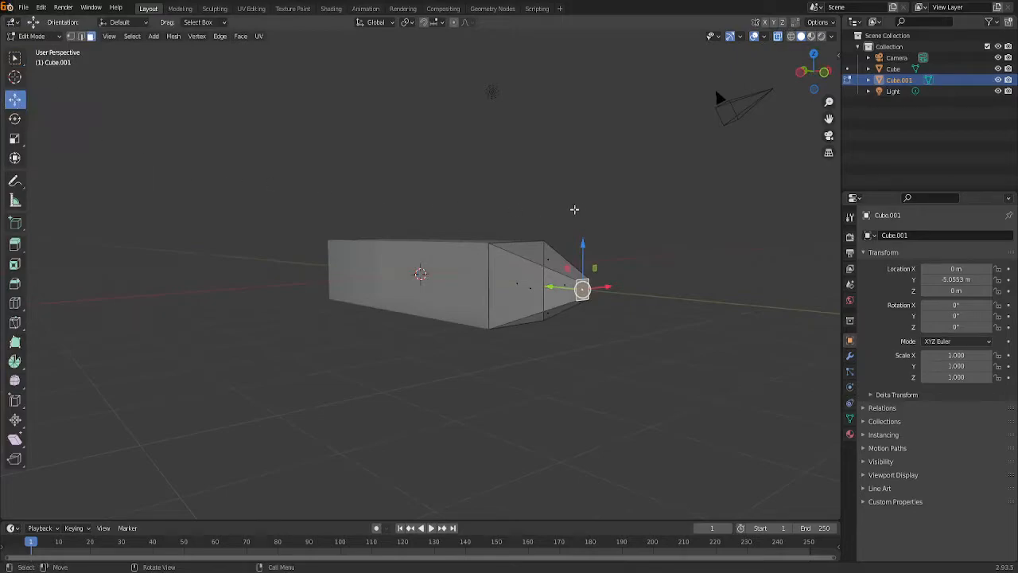
pyautogui.moveTo(582, 289); pyautogui.dragTo(664, 276)
pyautogui.moveTo(646, 307); pyautogui.dragTo(604, 461, button='middle')
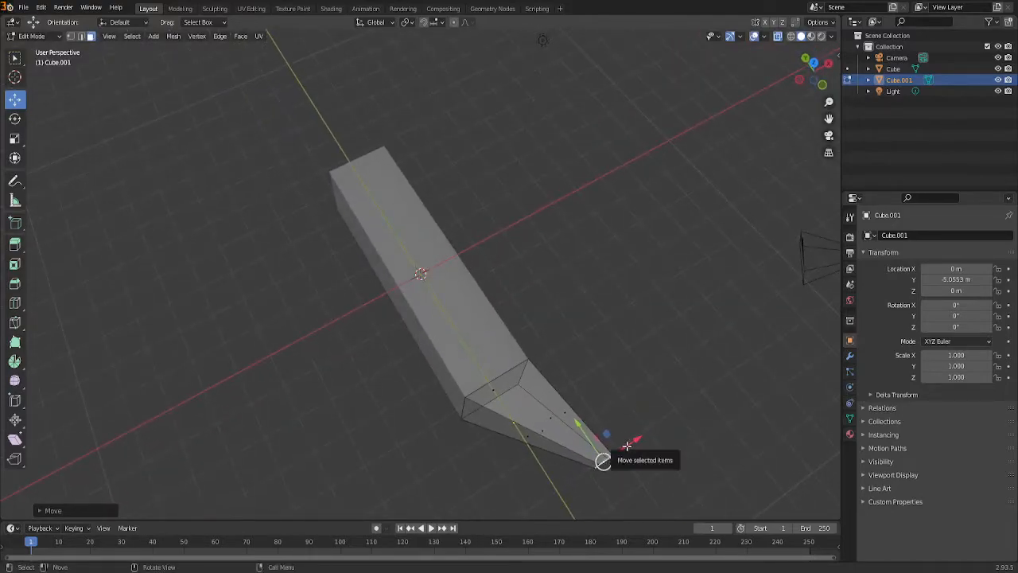
pyautogui.moveTo(634, 442); pyautogui.dragTo(587, 479)
pyautogui.moveTo(587, 479); pyautogui.dragTo(692, 428, button='middle')
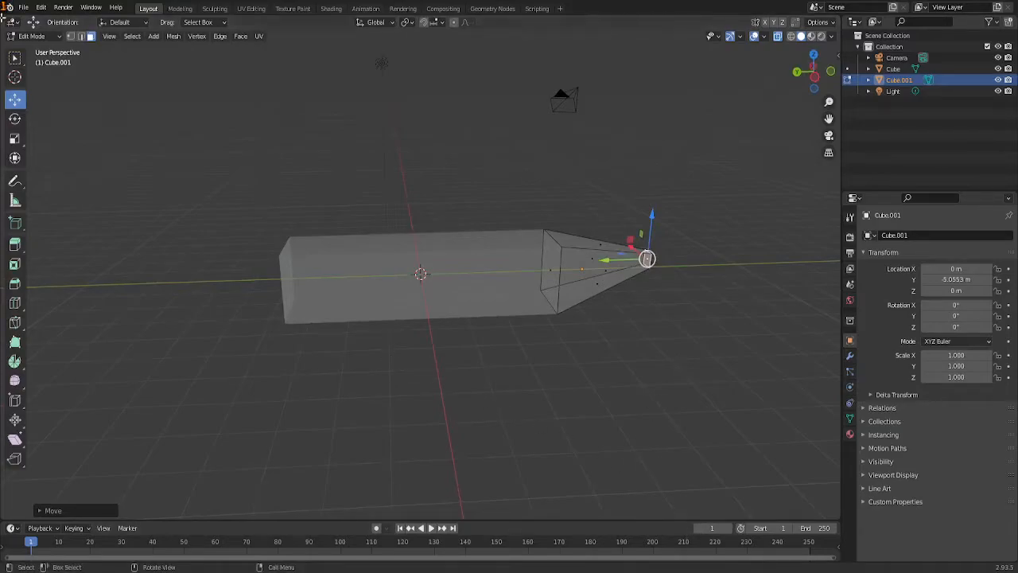
# Add a third cube and place it against the bar's opposite end, at about Y 5.06 m
pyautogui.click(9, 57)
pyautogui.click(294, 306)
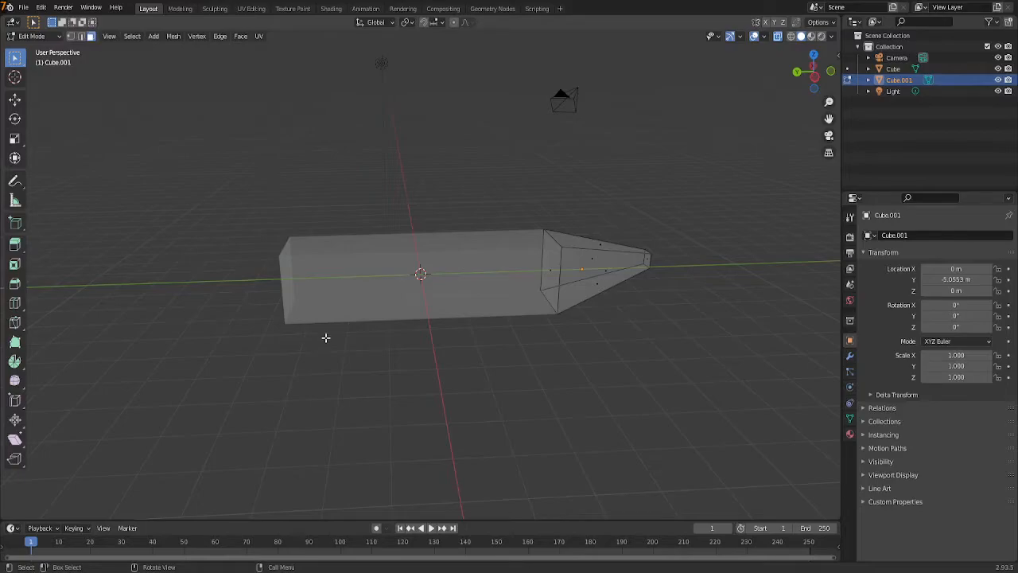
pyautogui.hotkey('shift', 'a')
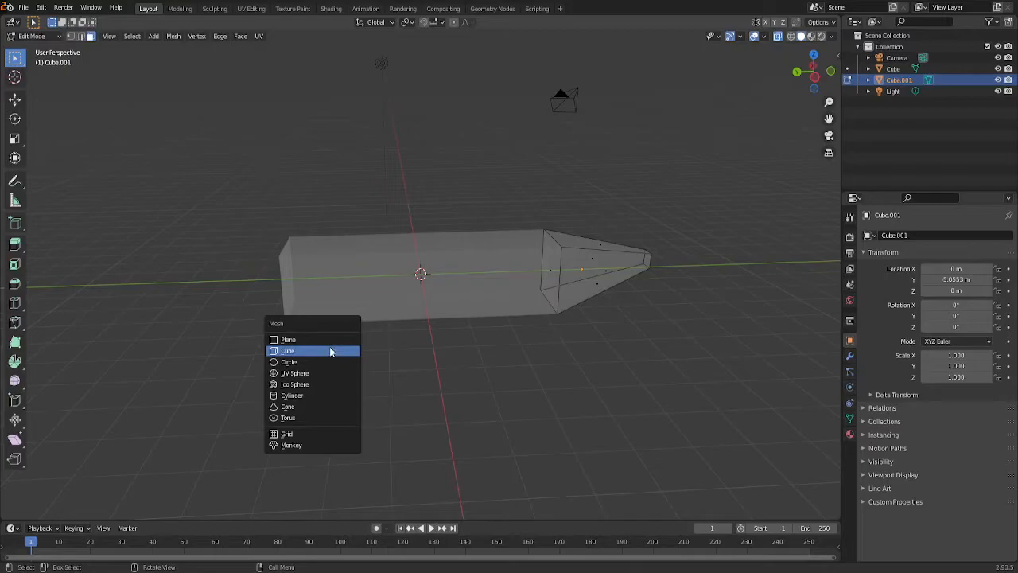
pyautogui.click(330, 350)
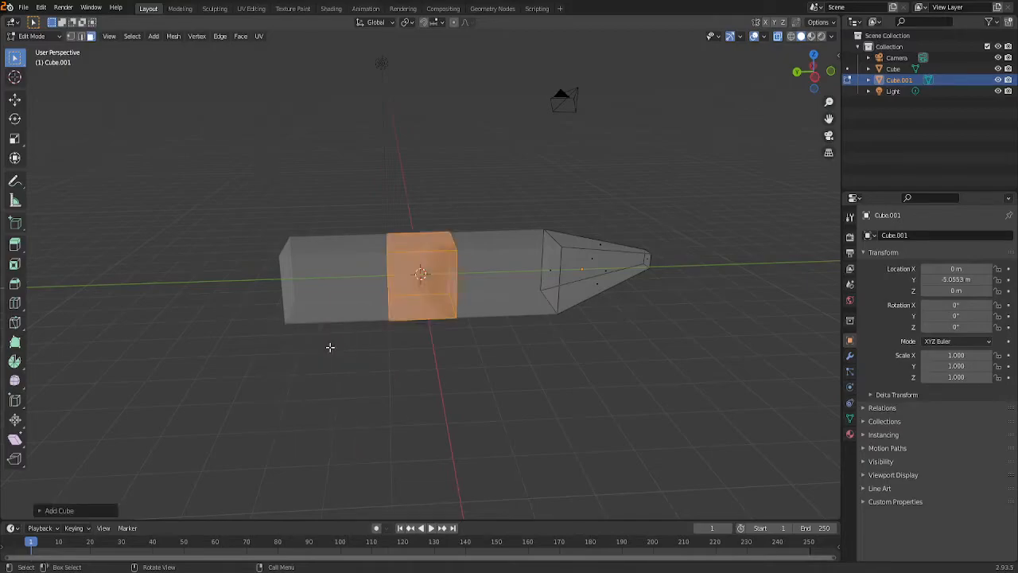
pyautogui.click(14, 99)
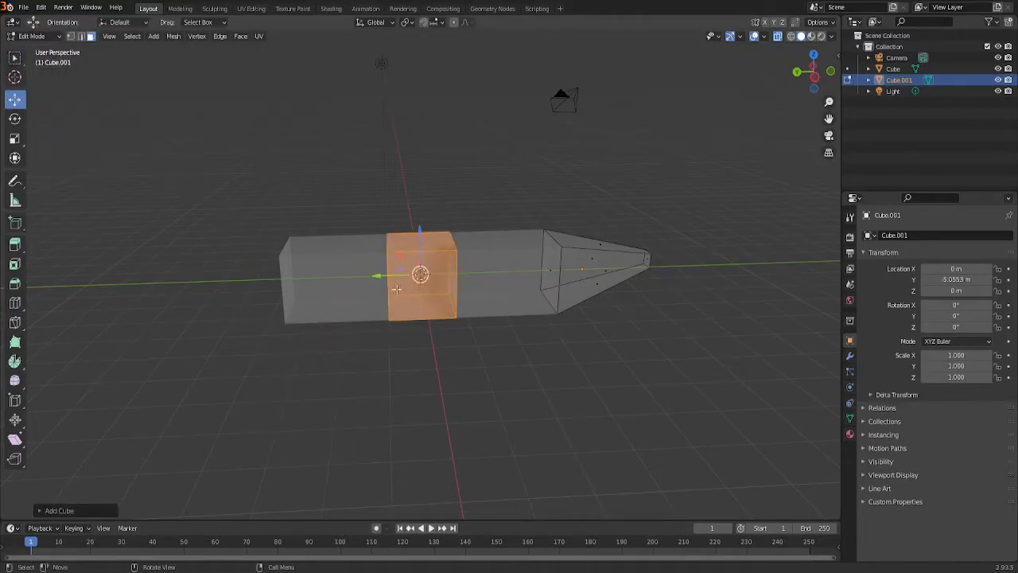
pyautogui.moveTo(392, 276); pyautogui.dragTo(225, 292)
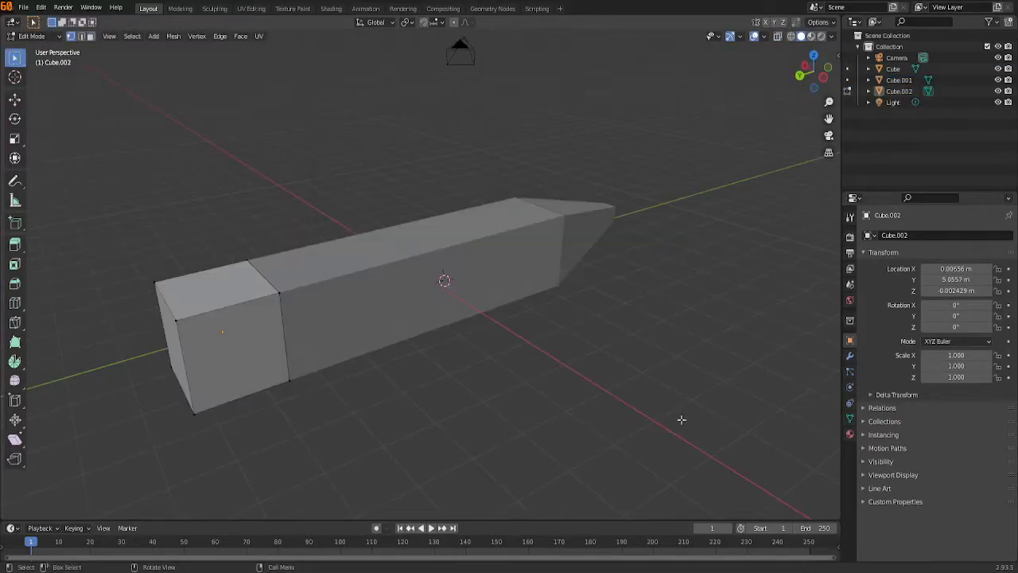
# Delete the two lower outer vertices of the third cube at the bar's blunt end
pyautogui.moveTo(364, 443); pyautogui.dragTo(346, 407, button='middle')
pyautogui.moveTo(165, 335); pyautogui.dragTo(302, 429)
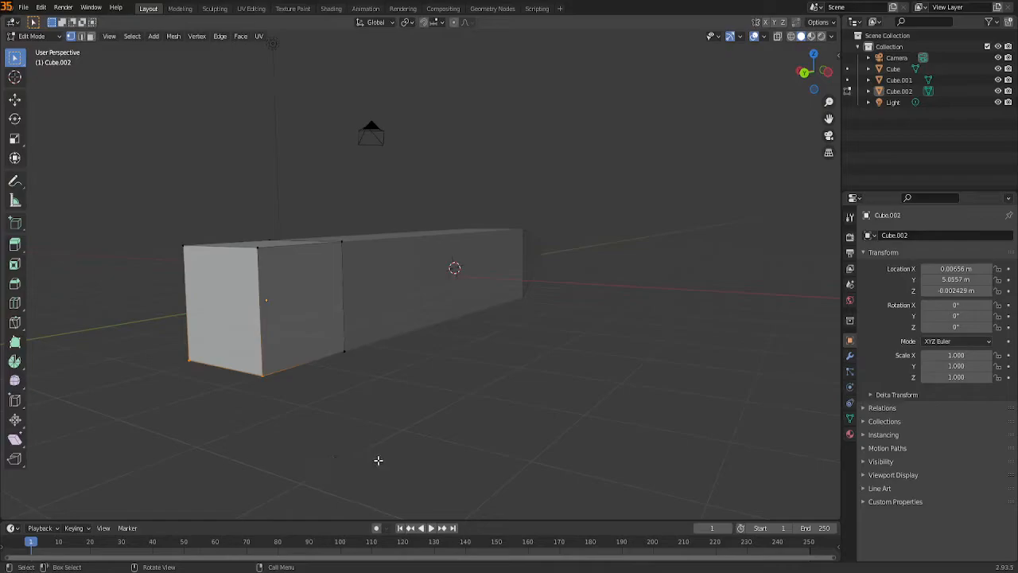
pyautogui.moveTo(284, 452); pyautogui.dragTo(259, 434, button='middle')
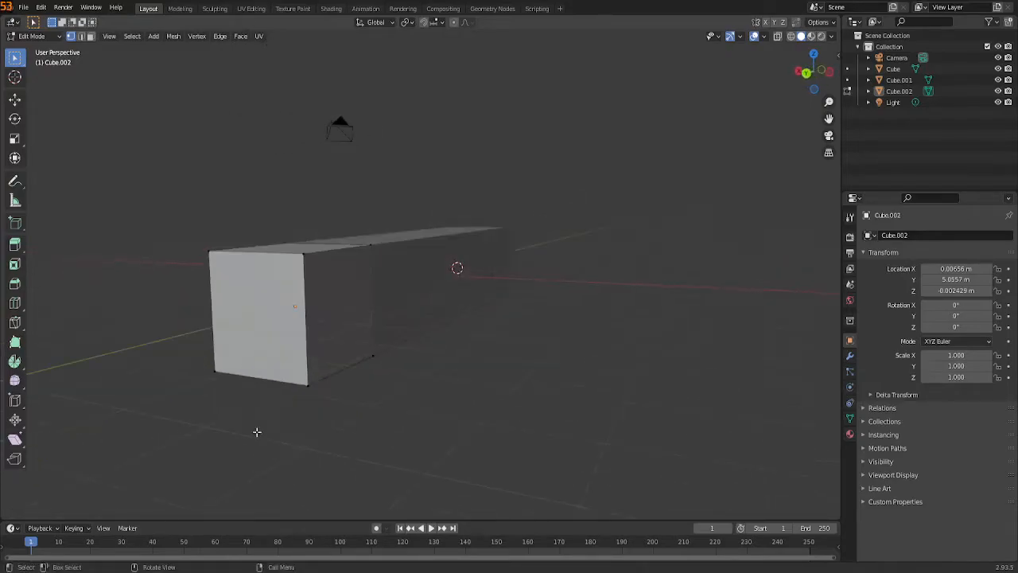
pyautogui.moveTo(188, 352); pyautogui.dragTo(340, 426)
pyautogui.moveTo(336, 423); pyautogui.dragTo(424, 423, button='middle')
pyautogui.moveTo(543, 436); pyautogui.dragTo(527, 425, button='middle')
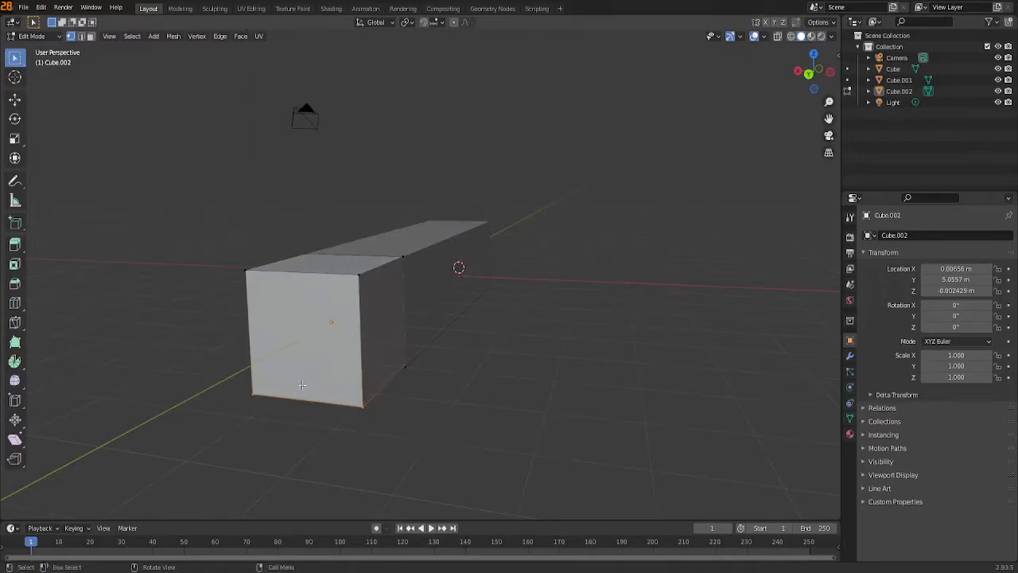
pyautogui.press('x')
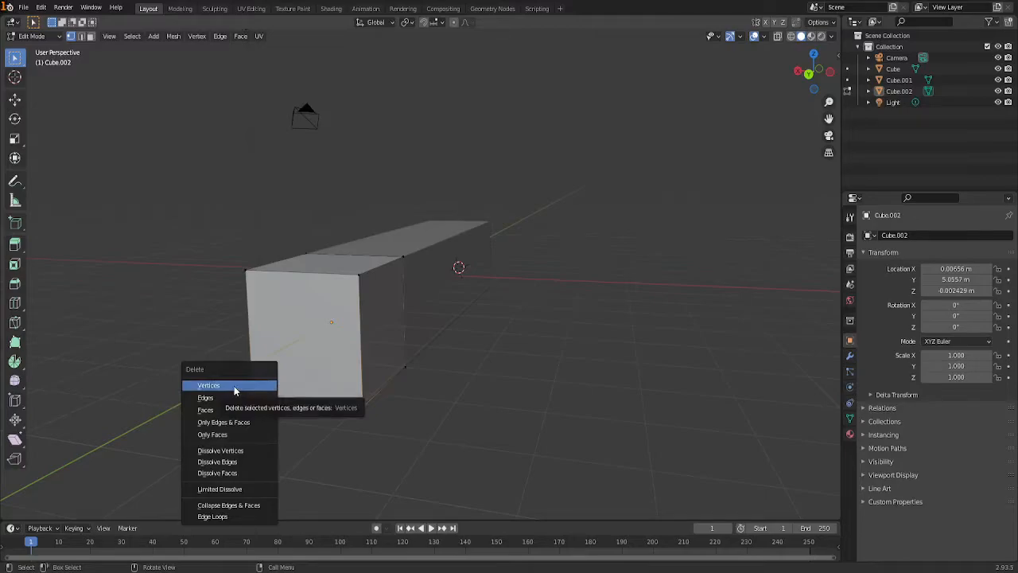
pyautogui.click(235, 390)
pyautogui.moveTo(274, 387); pyautogui.dragTo(419, 399, button='middle')
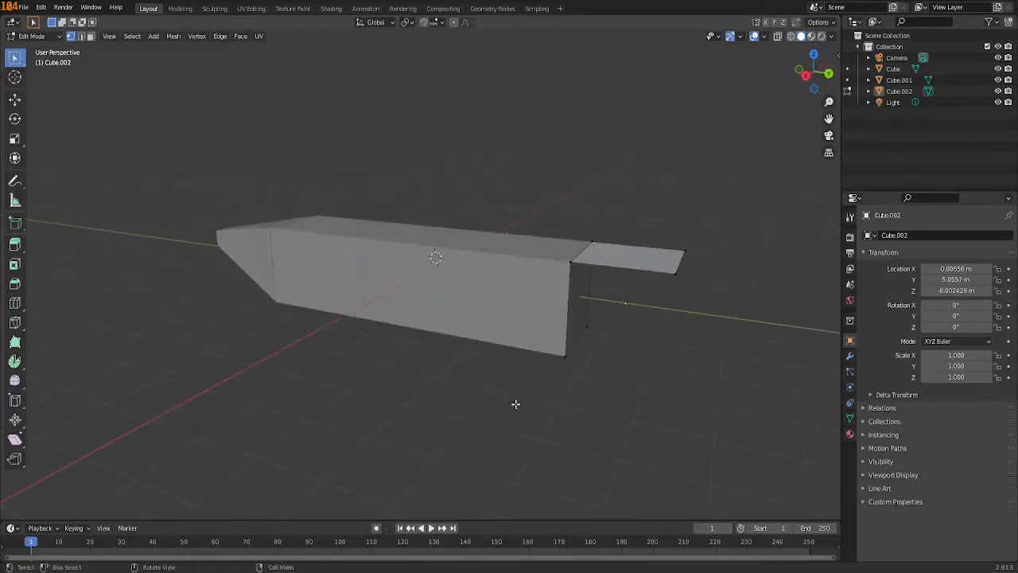
pyautogui.moveTo(604, 389); pyautogui.dragTo(554, 380, button='middle')
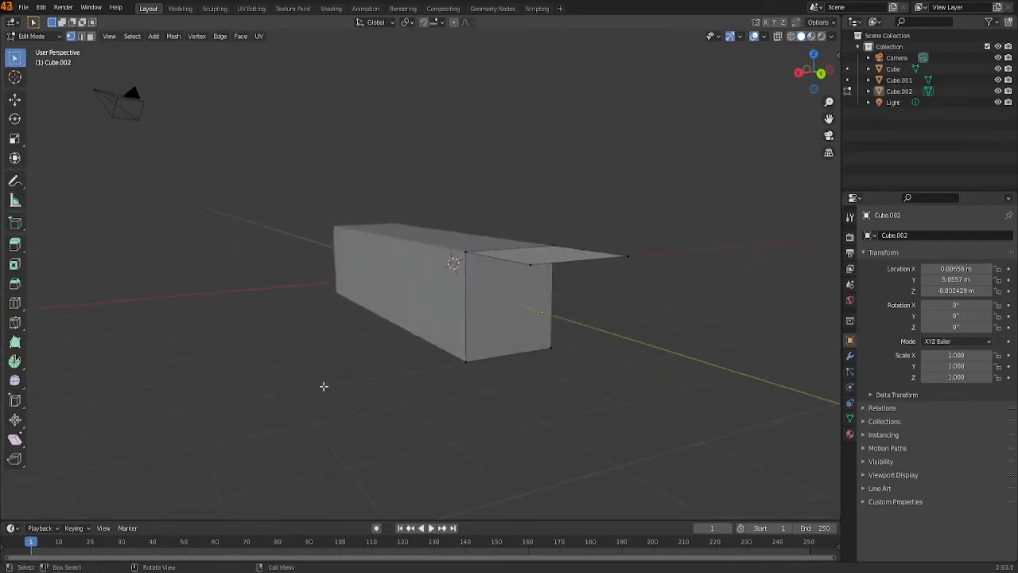
# Fill a sloped face between the tail cube's two outer upper vertices and its two lower vertices at the bar's end
pyautogui.click(506, 357)
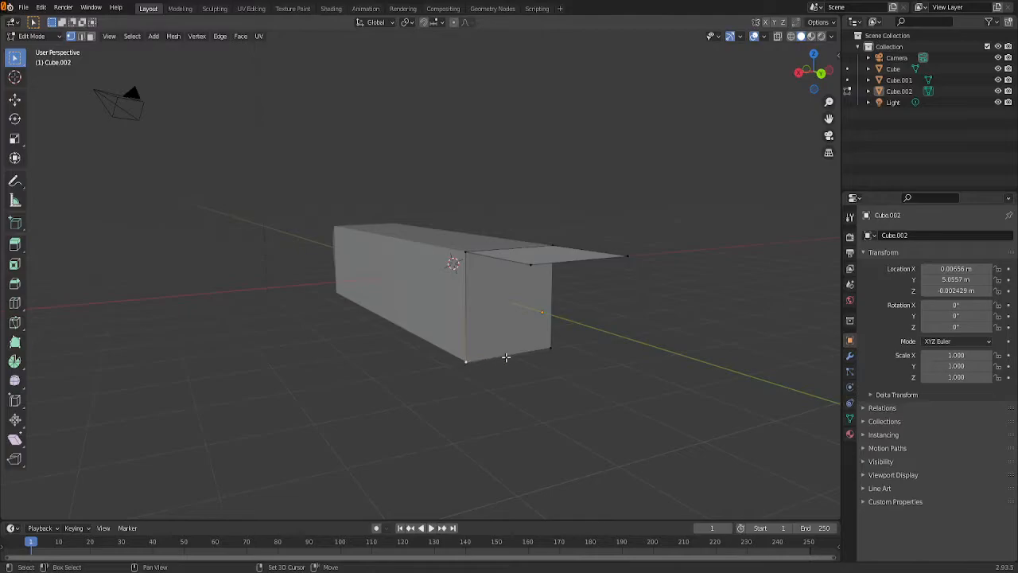
pyautogui.click(532, 264)
pyautogui.moveTo(690, 303); pyautogui.dragTo(629, 302, button='middle')
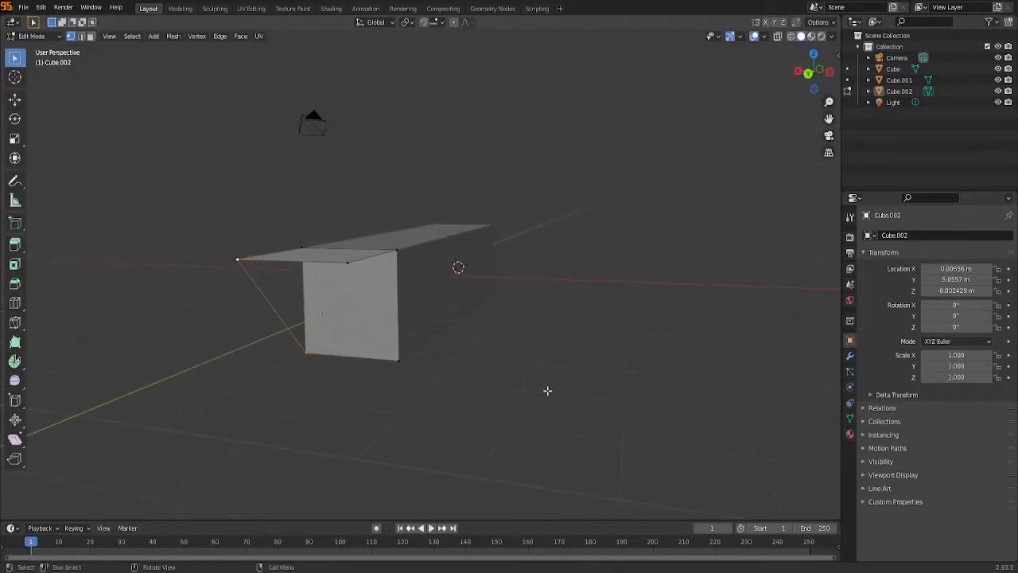
pyautogui.keyDown('shift'); pyautogui.click(348, 262); pyautogui.keyUp('shift')
pyautogui.keyDown('shift'); pyautogui.click(397, 358); pyautogui.keyUp('shift')
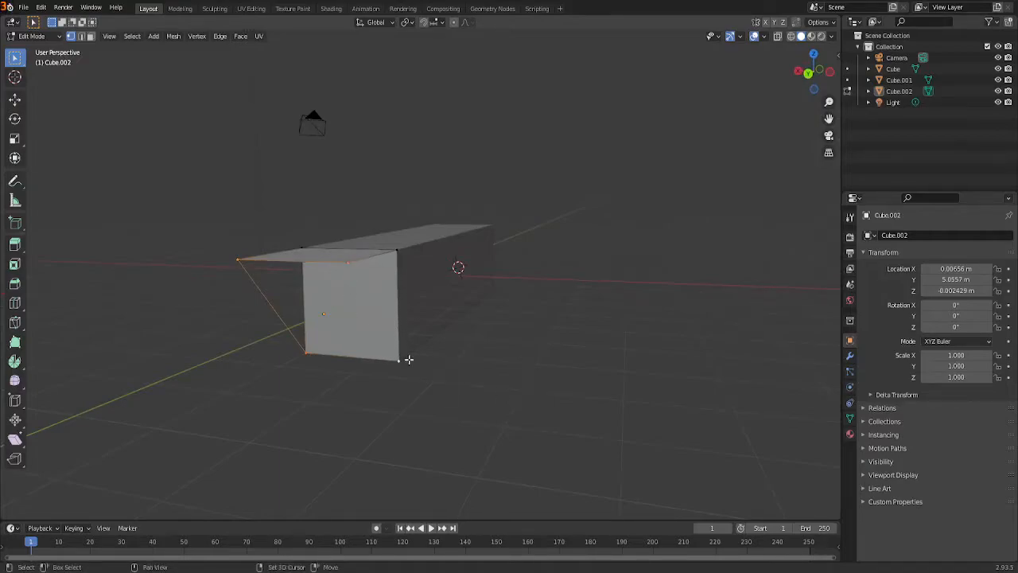
pyautogui.press('f')
pyautogui.moveTo(535, 348); pyautogui.dragTo(450, 431, button='middle')
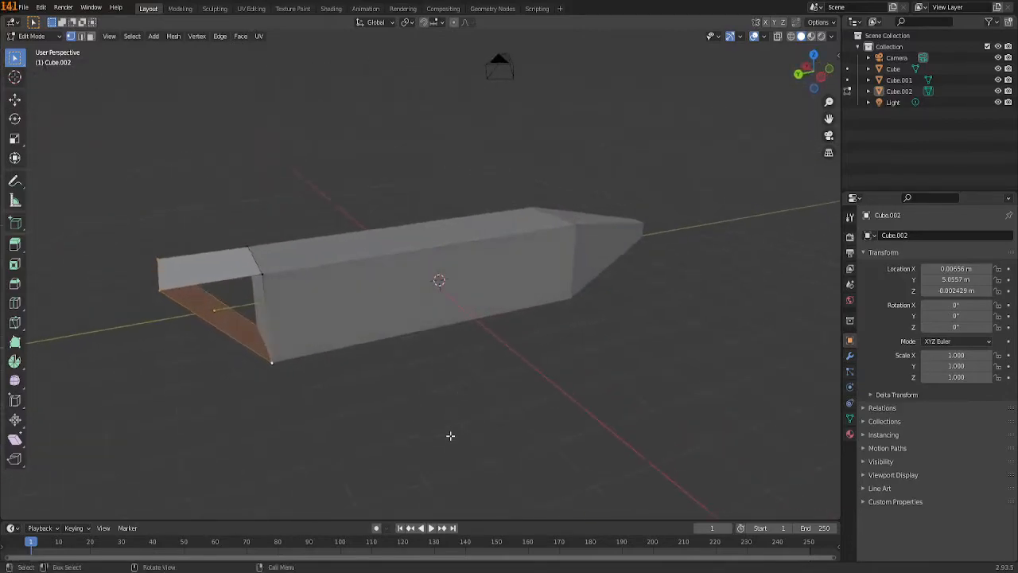
# Close the tail's open triangular side facing -X with a face between its three corner vertices
pyautogui.moveTo(322, 447); pyautogui.dragTo(320, 338, button='middle')
pyautogui.scroll(2, 374, 434)
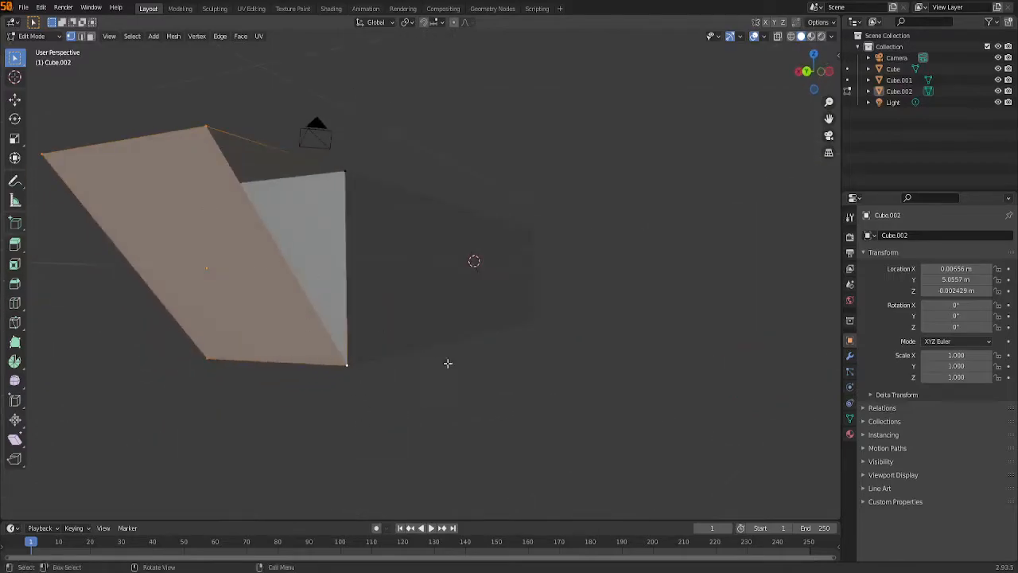
pyautogui.moveTo(504, 393); pyautogui.dragTo(454, 421, button='middle')
pyautogui.click(403, 439)
pyautogui.moveTo(356, 444)
pyautogui.mouseDown(button='middle')
pyautogui.moveTo(422, 430)
pyautogui.moveTo(363, 433)
pyautogui.mouseUp(button='middle')
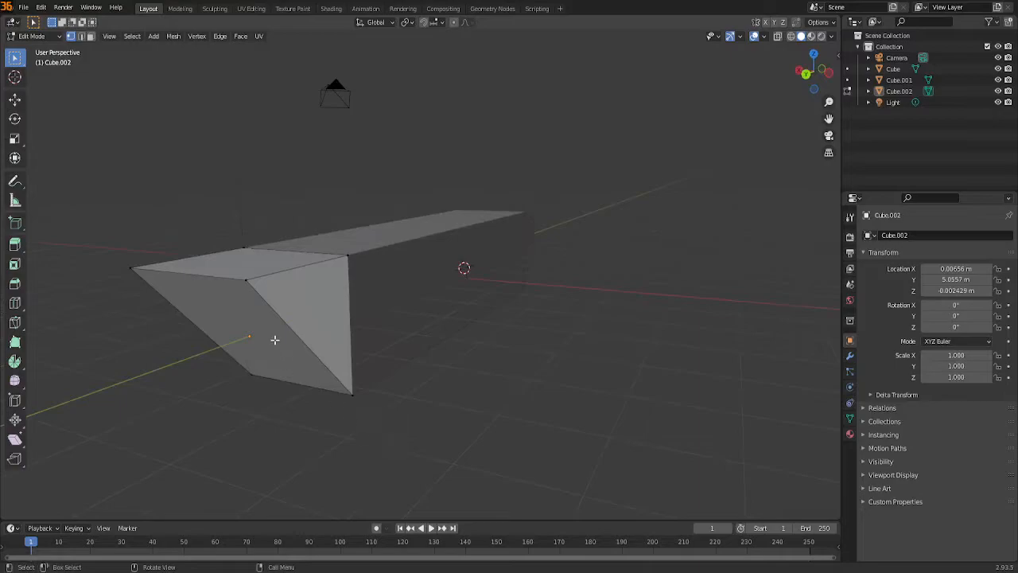
pyautogui.keyDown('shift'); pyautogui.click(247, 281); pyautogui.keyUp('shift')
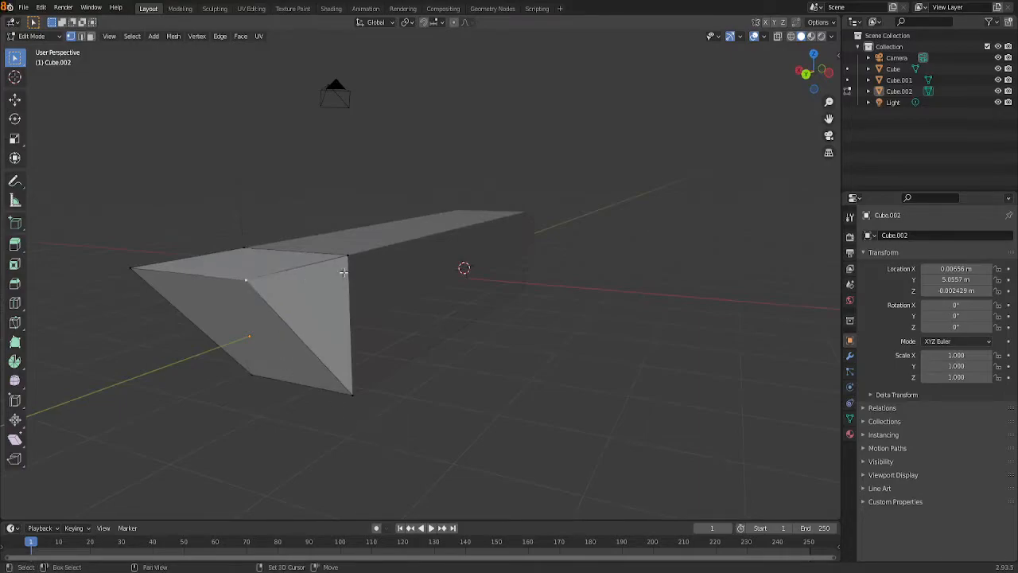
pyautogui.keyDown('shift'); pyautogui.click(345, 255); pyautogui.keyUp('shift')
pyautogui.keyDown('shift'); pyautogui.click(354, 389); pyautogui.keyUp('shift')
pyautogui.click(242, 461)
# Fill the remaining open triangle on the tail's +X side from its three corner vertices
pyautogui.moveTo(164, 465); pyautogui.dragTo(298, 452, button='middle')
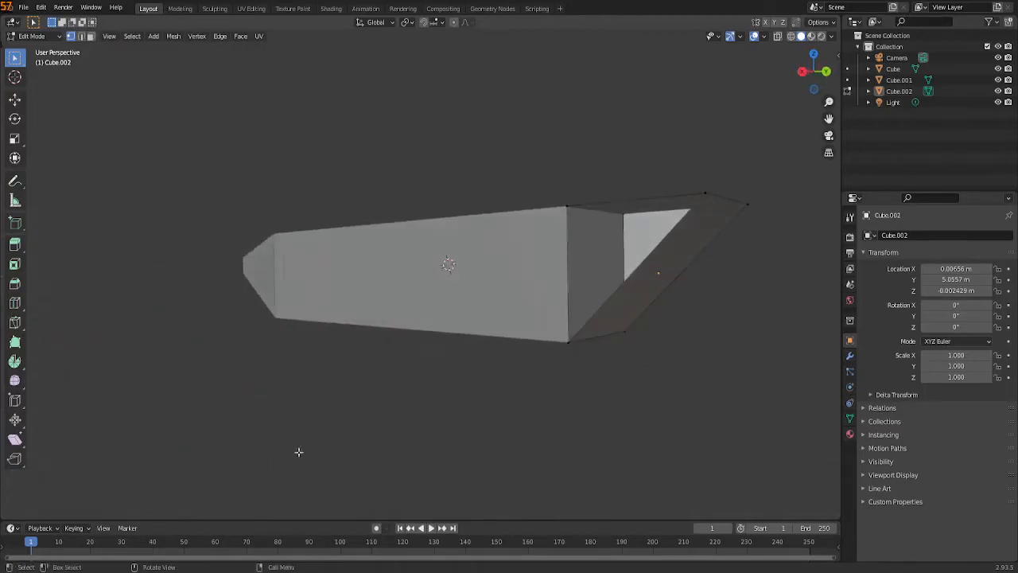
pyautogui.keyDown('shift'); pyautogui.click(566, 342); pyautogui.keyUp('shift')
pyautogui.keyDown('shift'); pyautogui.click(567, 207); pyautogui.keyUp('shift')
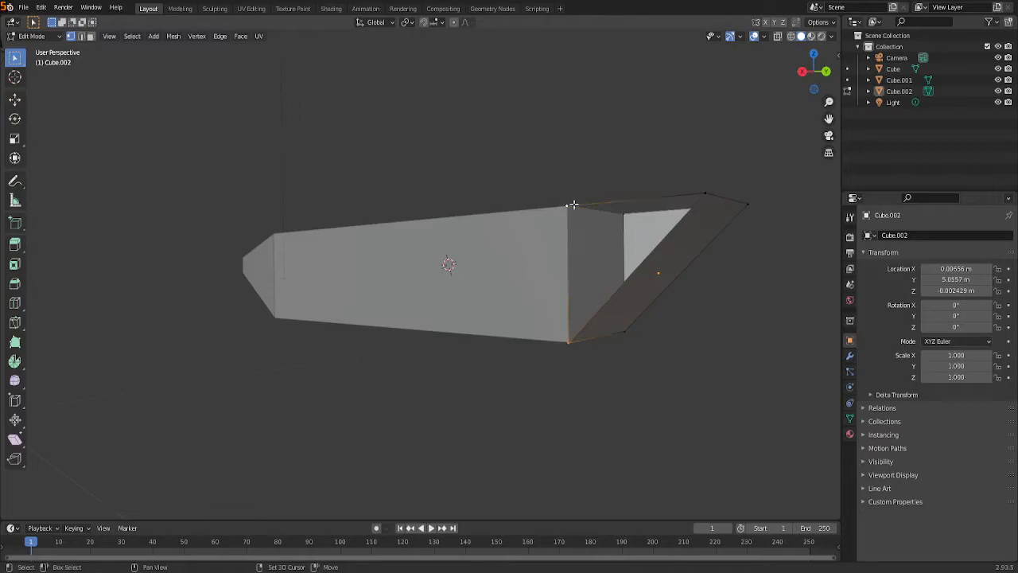
pyautogui.keyDown('shift'); pyautogui.click(703, 195); pyautogui.keyUp('shift')
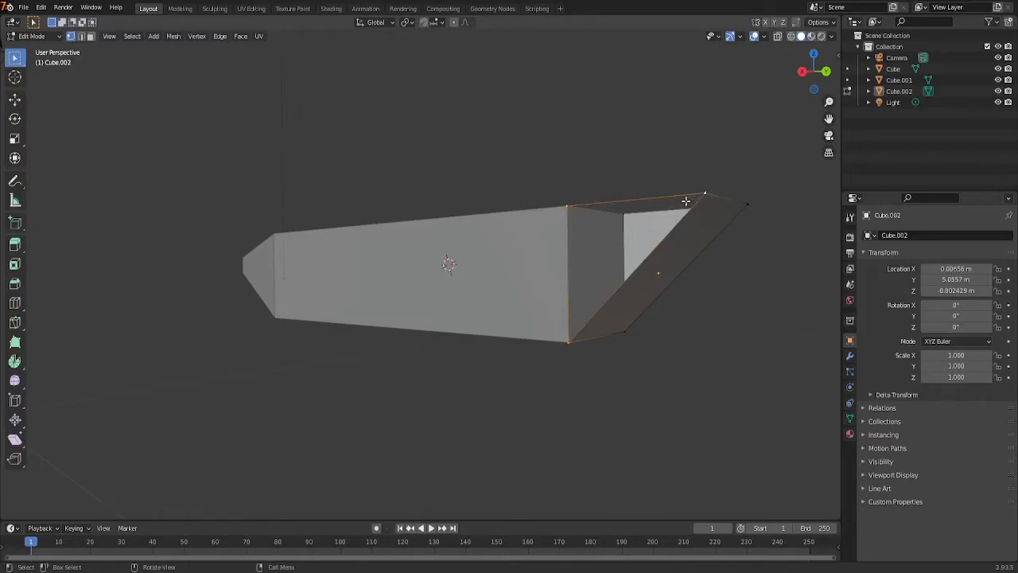
pyautogui.press('f')
pyautogui.moveTo(749, 238); pyautogui.dragTo(632, 351, button='middle')
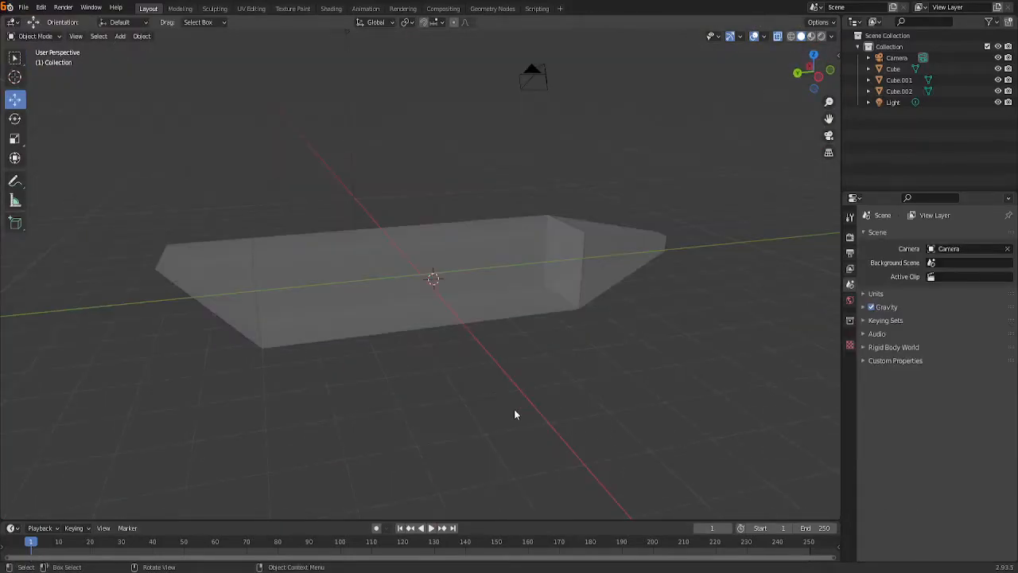
# Add a fourth cube and place it against the bar's -X side, at about X -2.02 m and Z -0.03 m
pyautogui.moveTo(514, 414); pyautogui.dragTo(490, 390, button='middle')
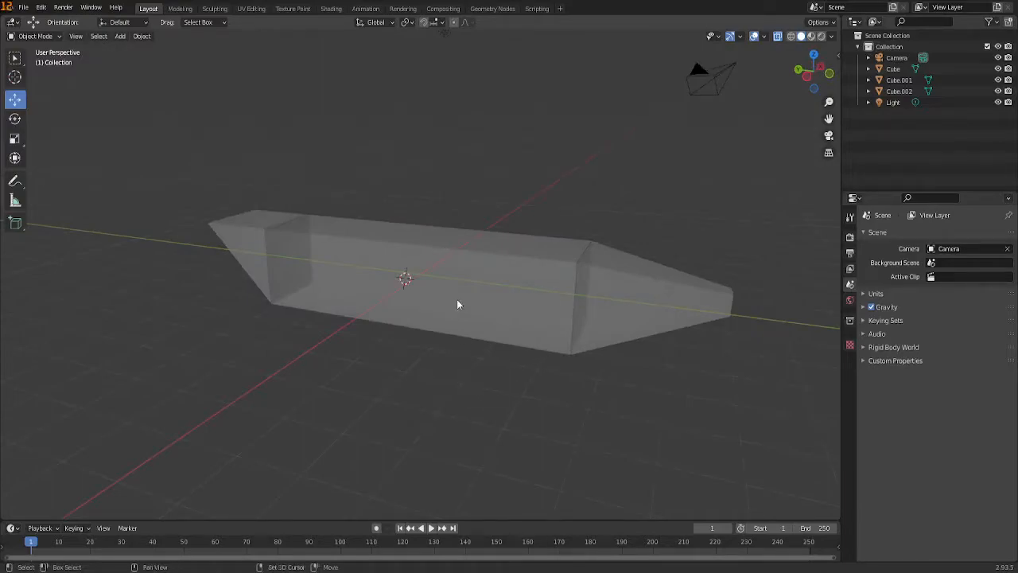
pyautogui.hotkey('shift', 'a')
pyautogui.moveTo(458, 299)
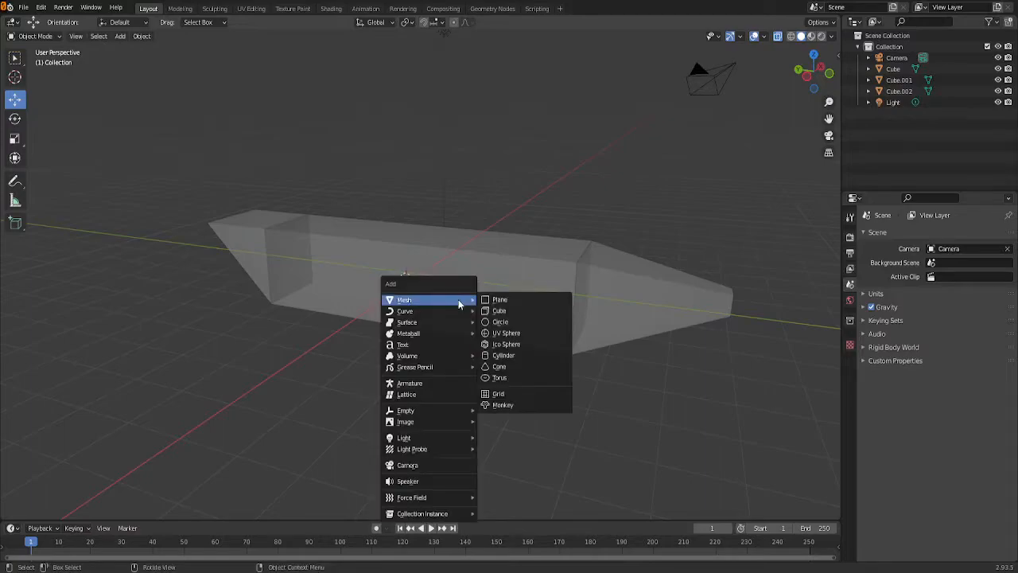
pyautogui.click(518, 311)
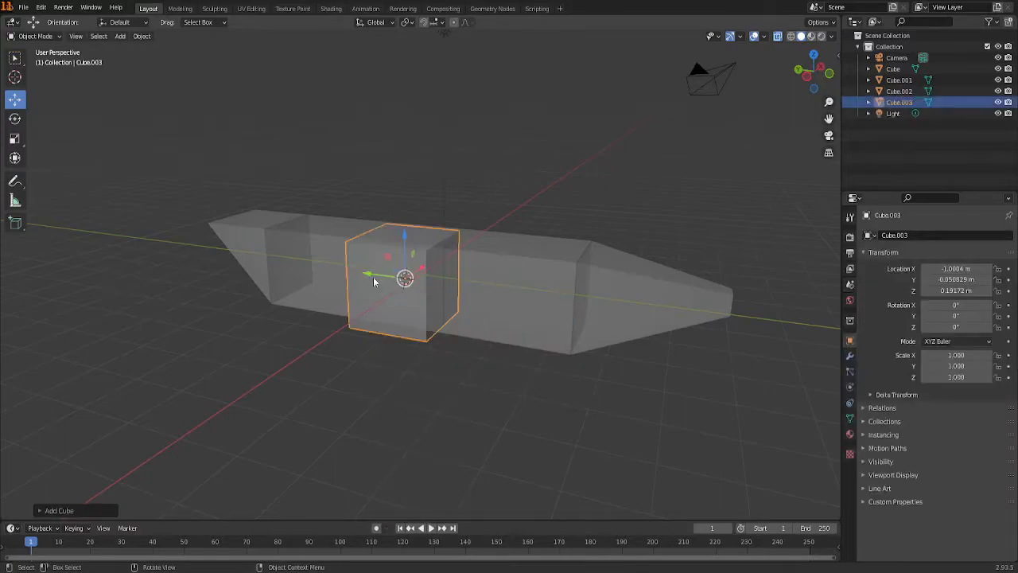
pyautogui.moveTo(419, 273); pyautogui.dragTo(375, 288)
pyautogui.moveTo(465, 342); pyautogui.dragTo(404, 453, button='middle')
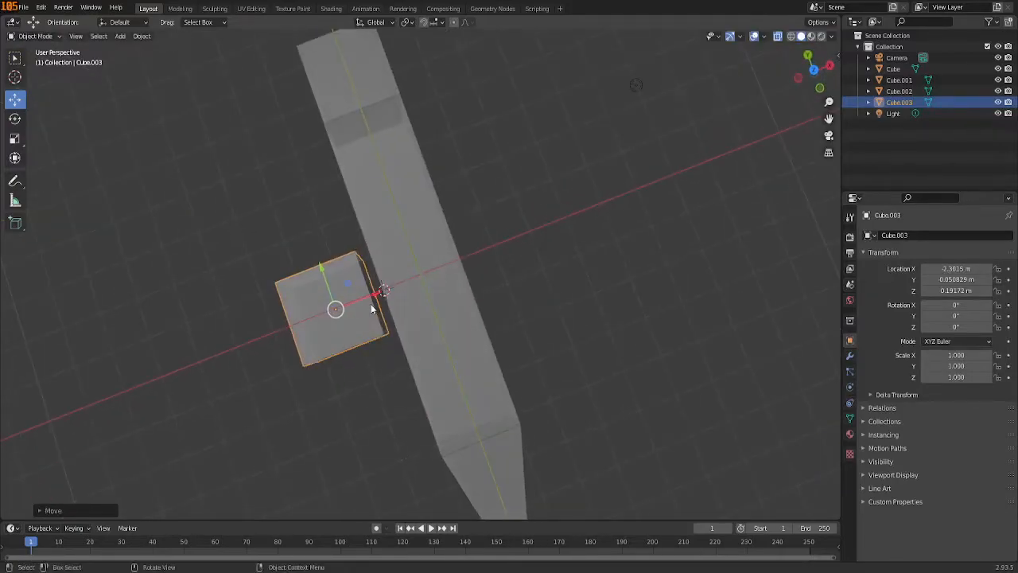
pyautogui.moveTo(364, 301); pyautogui.dragTo(375, 296)
pyautogui.moveTo(376, 296); pyautogui.dragTo(495, 266, button='middle')
pyautogui.moveTo(500, 248); pyautogui.dragTo(514, 269)
pyautogui.moveTo(513, 268); pyautogui.dragTo(502, 420, button='middle')
pyautogui.press('s')
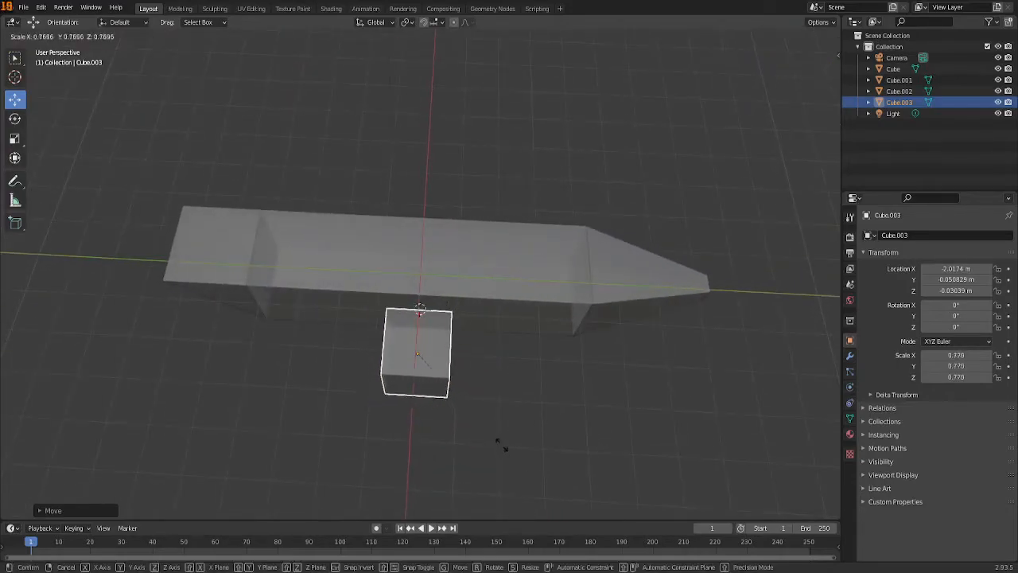
pyautogui.click(542, 416)
pyautogui.hotkey('ctrl', 'z')
pyautogui.moveTo(551, 436); pyautogui.dragTo(541, 352, button='middle')
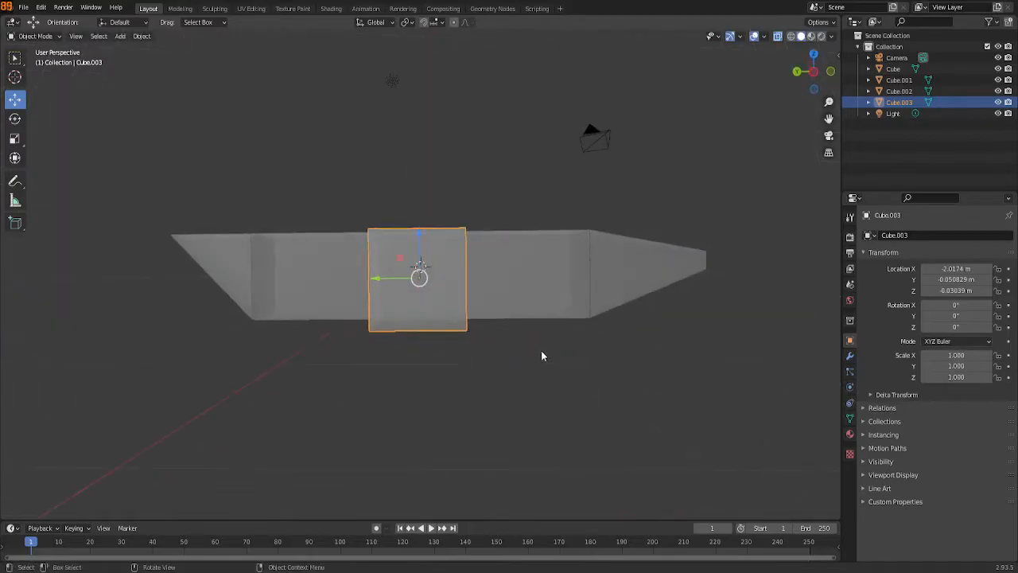
pyautogui.click(420, 249)
pyautogui.click(419, 249)
pyautogui.click(419, 249)
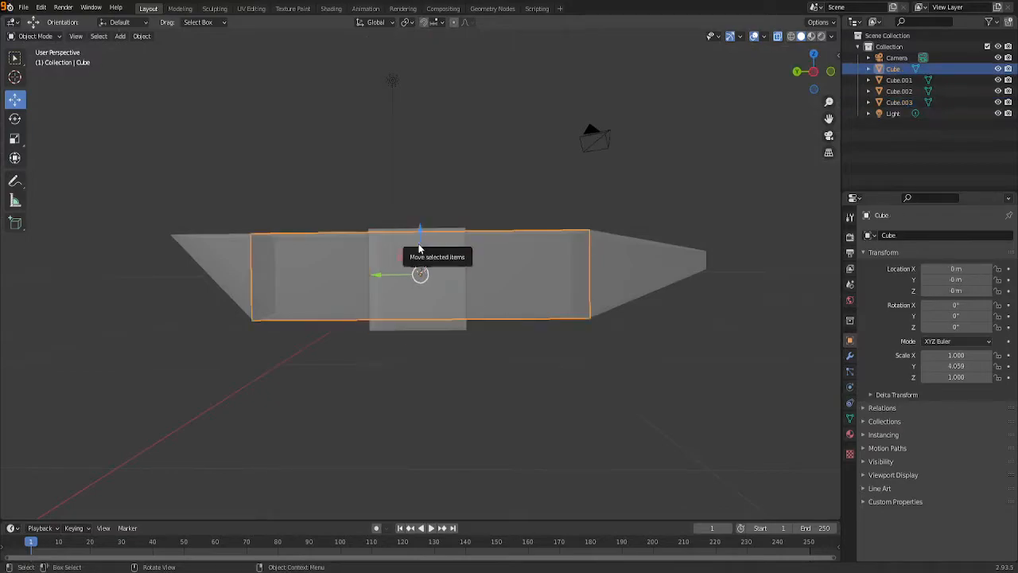
pyautogui.click(428, 299)
pyautogui.moveTo(502, 404); pyautogui.dragTo(457, 420, button='middle')
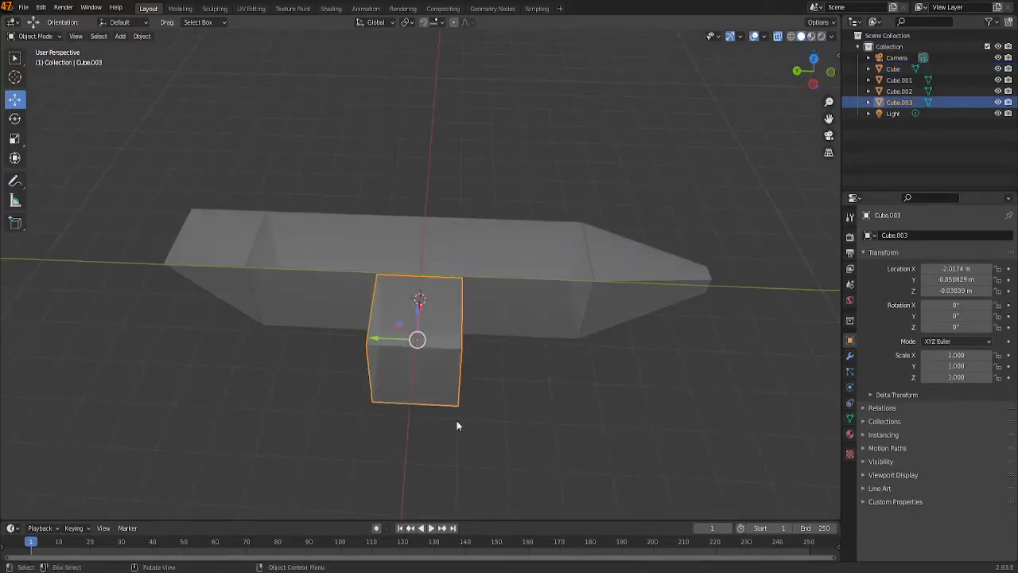
pyautogui.click(415, 316)
pyautogui.click(424, 350)
# Flatten the fourth cube into a slab by scaling it along Z to about 0.225
pyautogui.press('s')
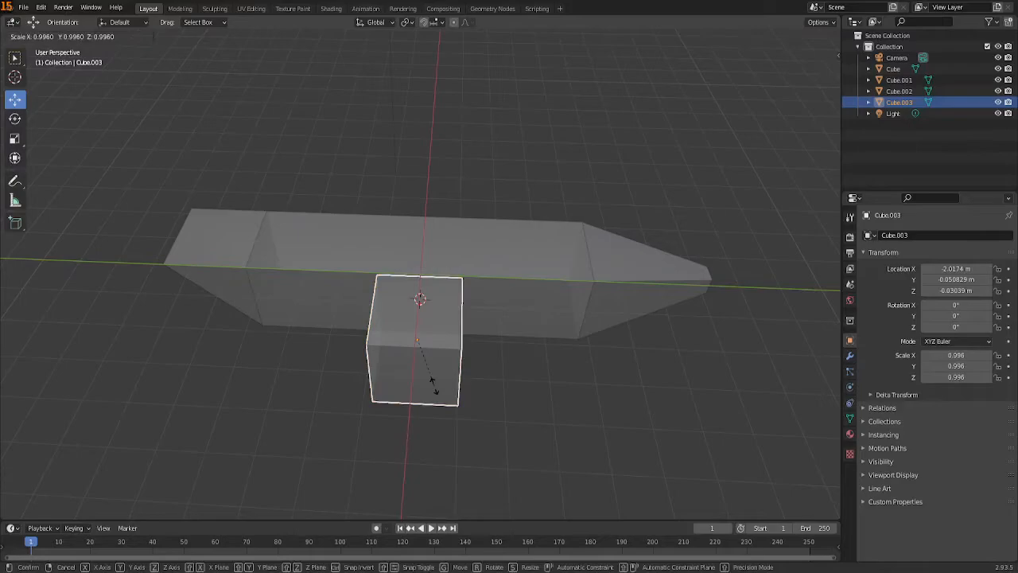
pyautogui.press('y')
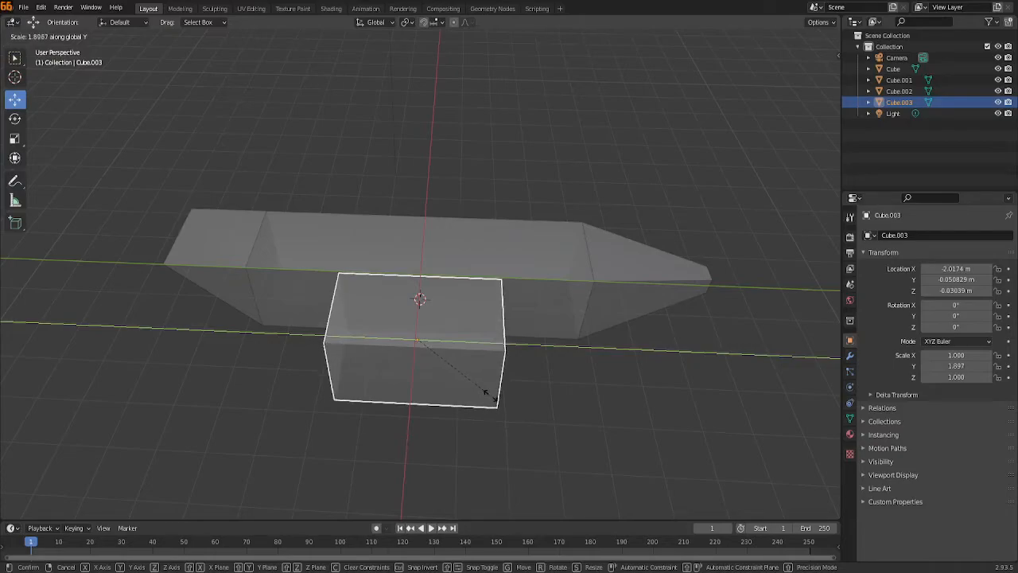
pyautogui.press('x')
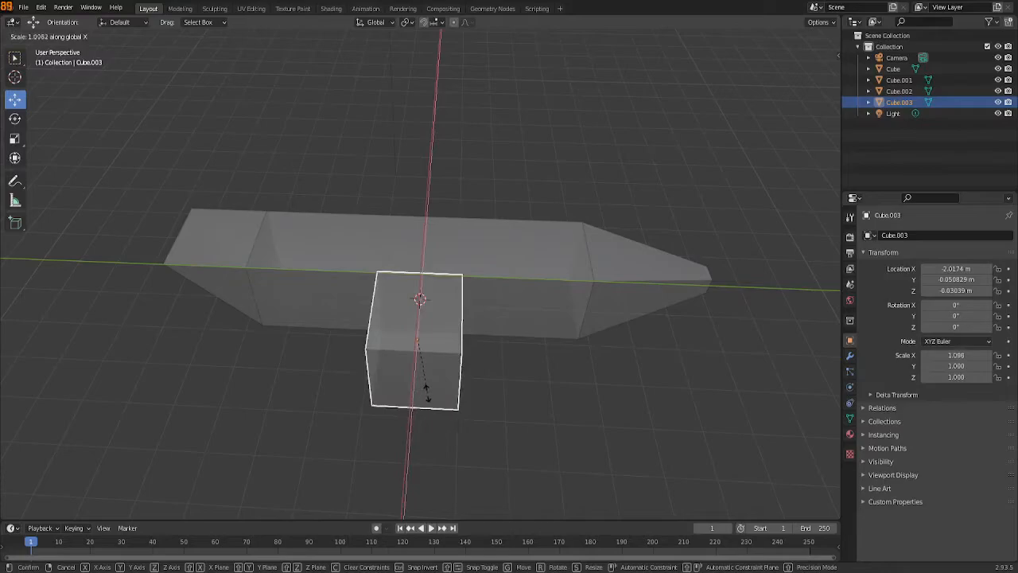
pyautogui.press('z')
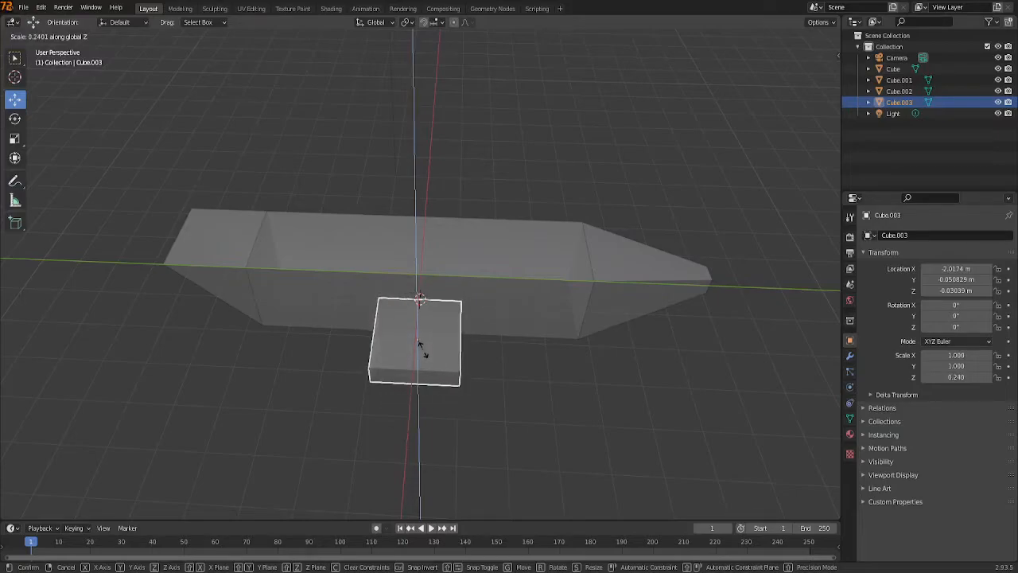
pyautogui.click(421, 350)
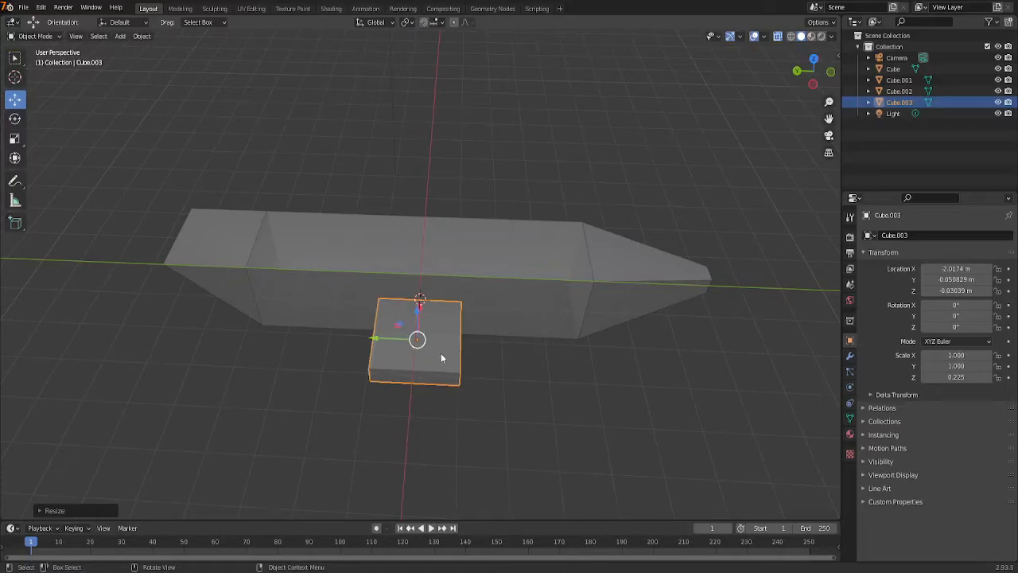
pyautogui.press('s')
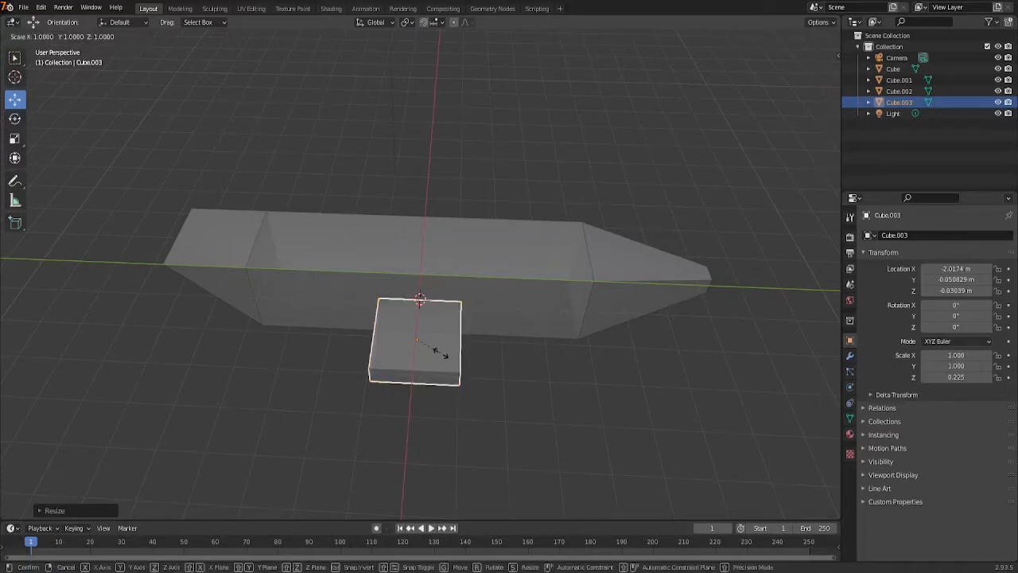
pyautogui.press('x')
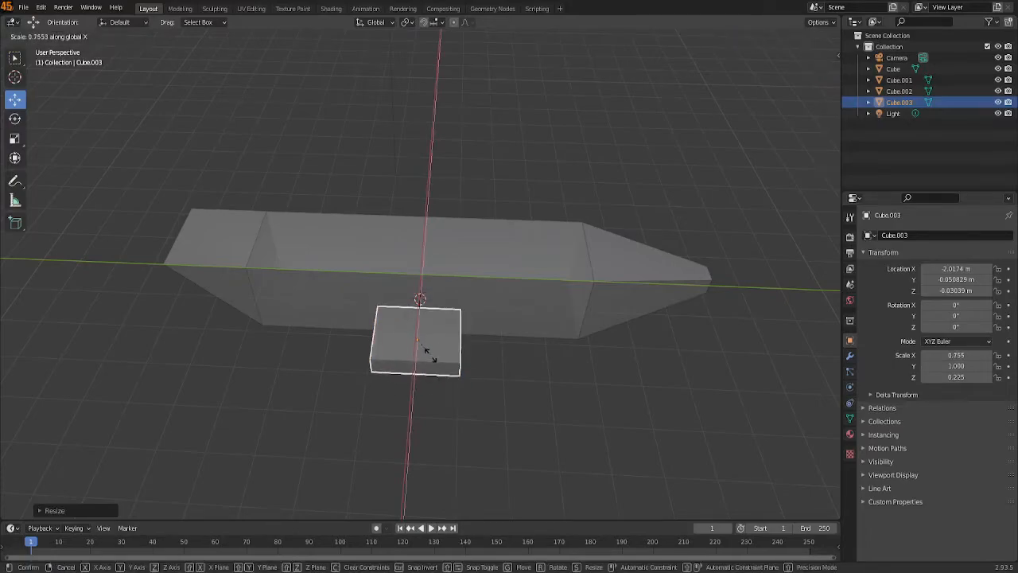
pyautogui.click(437, 360)
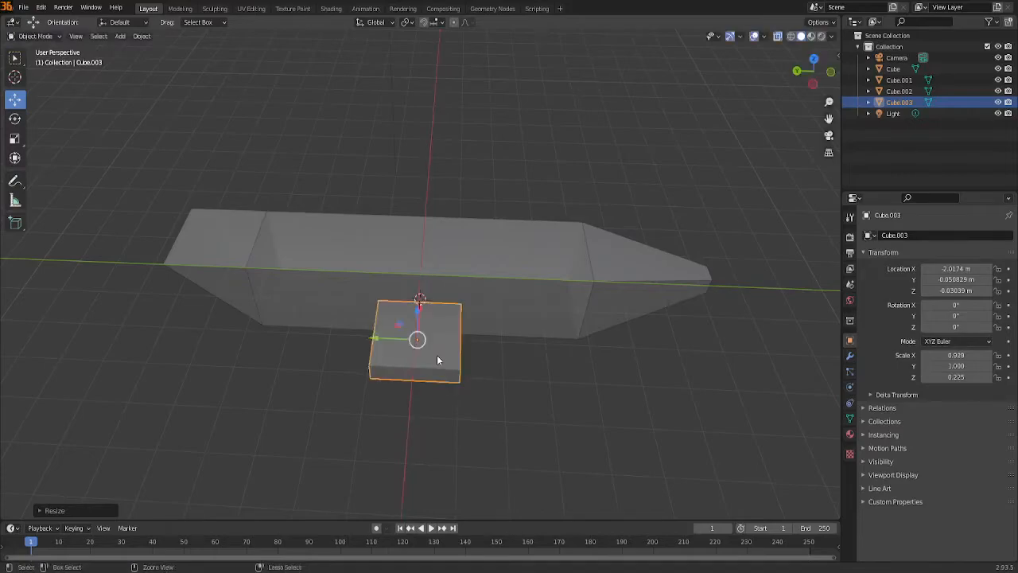
pyautogui.hotkey('ctrl', 'z')
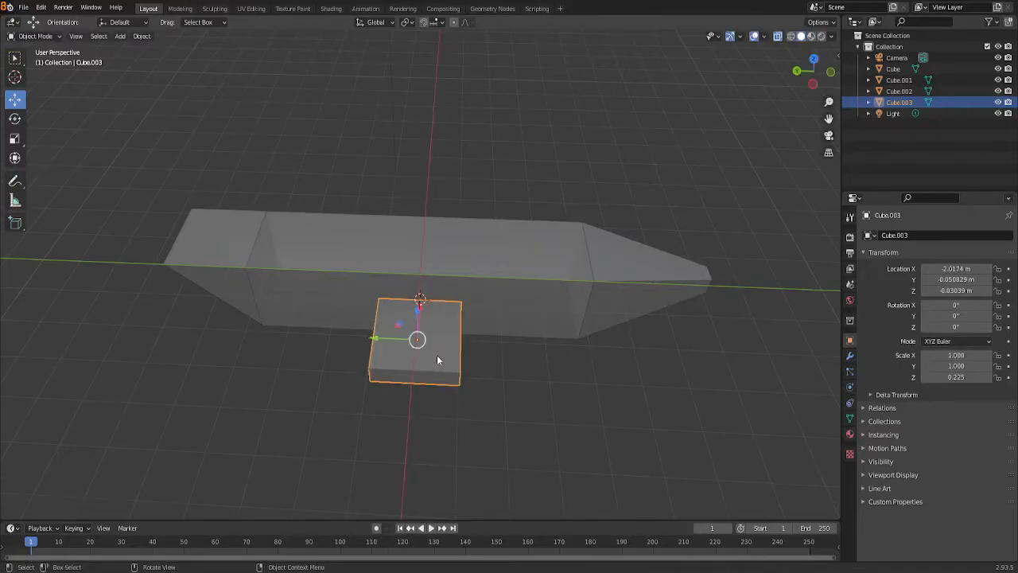
# Stretch the slab along Y to a scale of about 2.32 and raise it to about Z 0.36 m
pyautogui.press('s')
pyautogui.press('y')
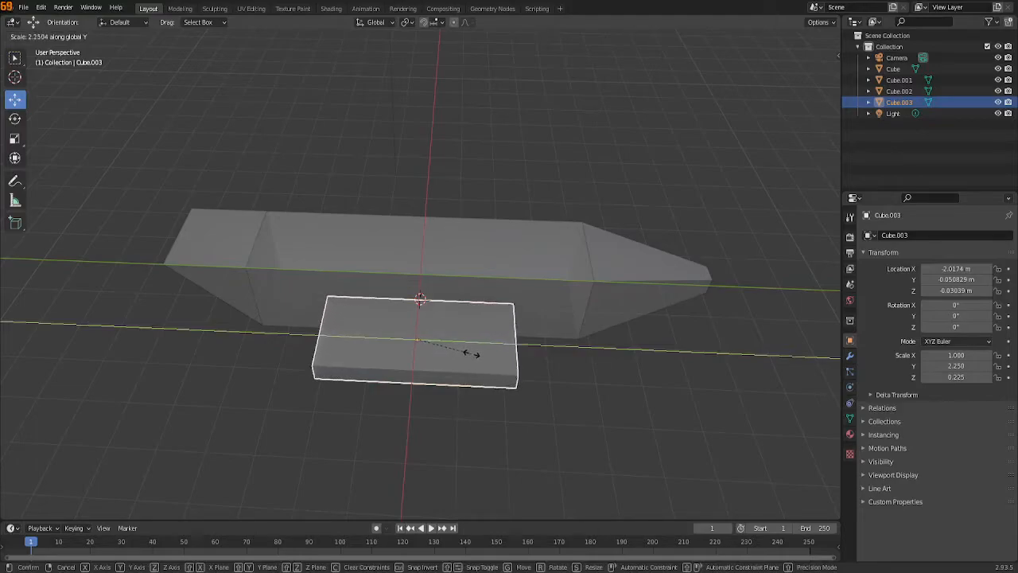
pyautogui.click(474, 352)
pyautogui.moveTo(568, 413); pyautogui.dragTo(428, 239, button='middle')
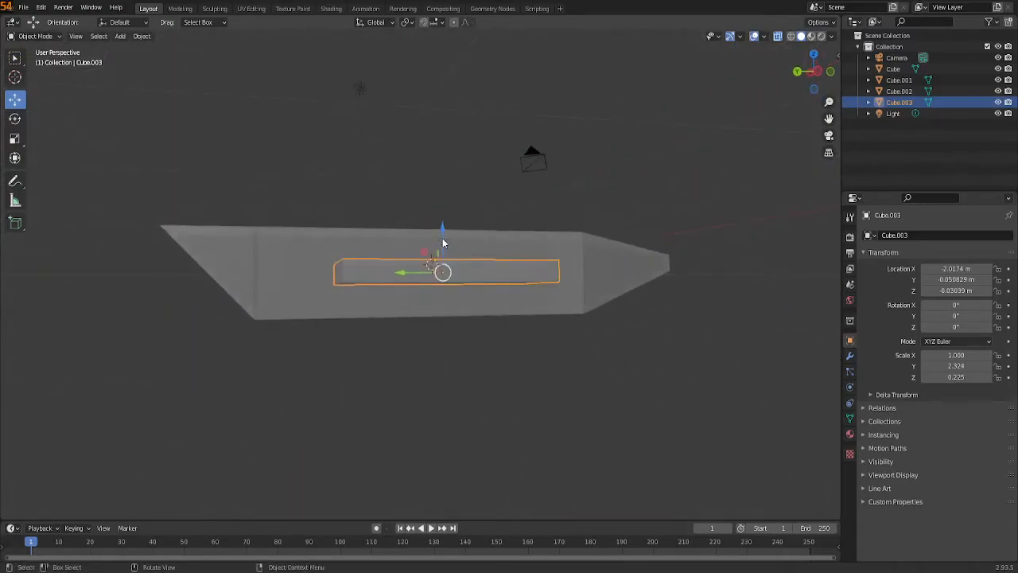
pyautogui.moveTo(443, 233); pyautogui.dragTo(443, 217)
# Widen the slab along X to a scale of about 1.92
pyautogui.moveTo(495, 362); pyautogui.dragTo(338, 284, button='middle')
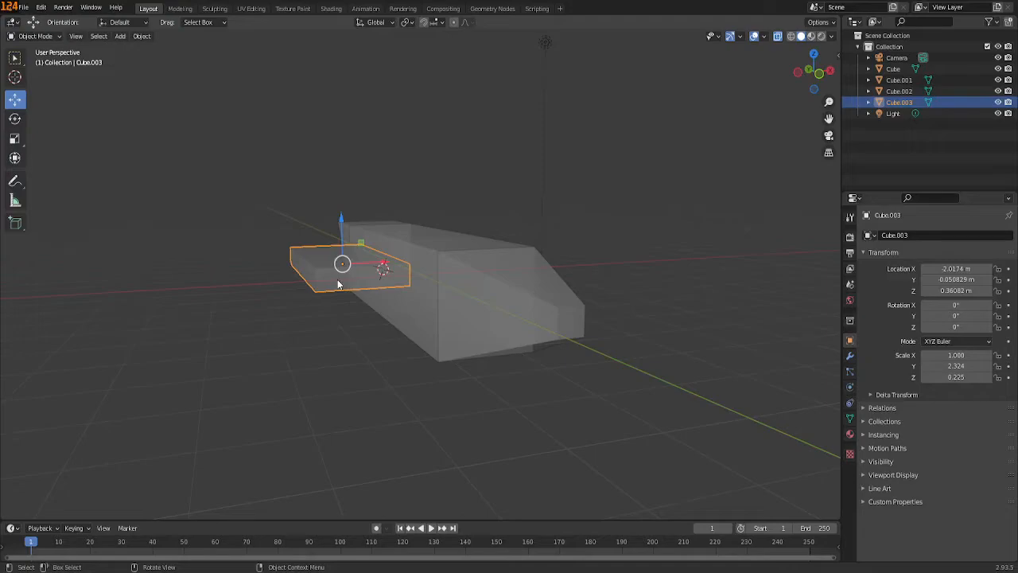
pyautogui.press('s')
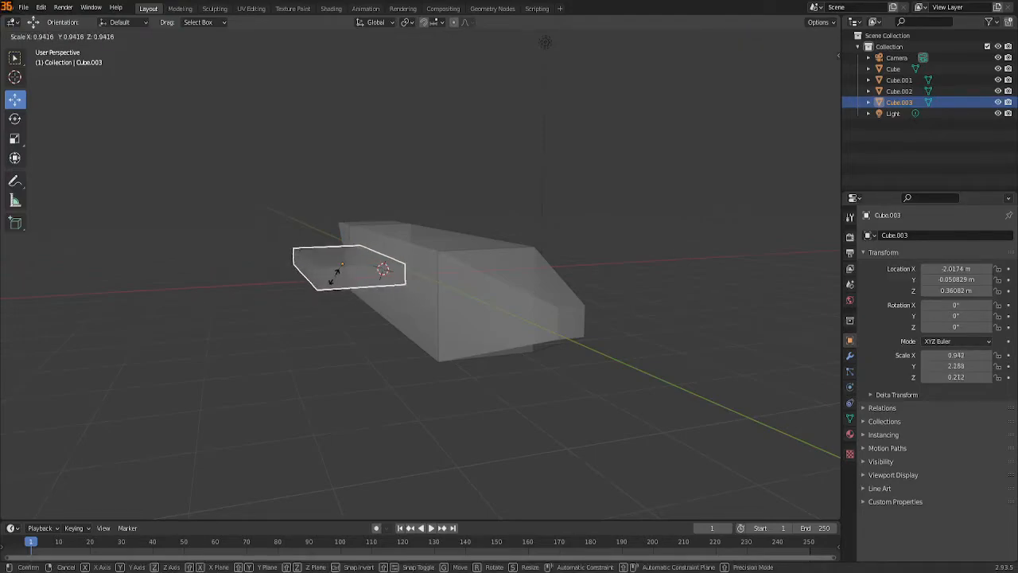
pyautogui.press('x')
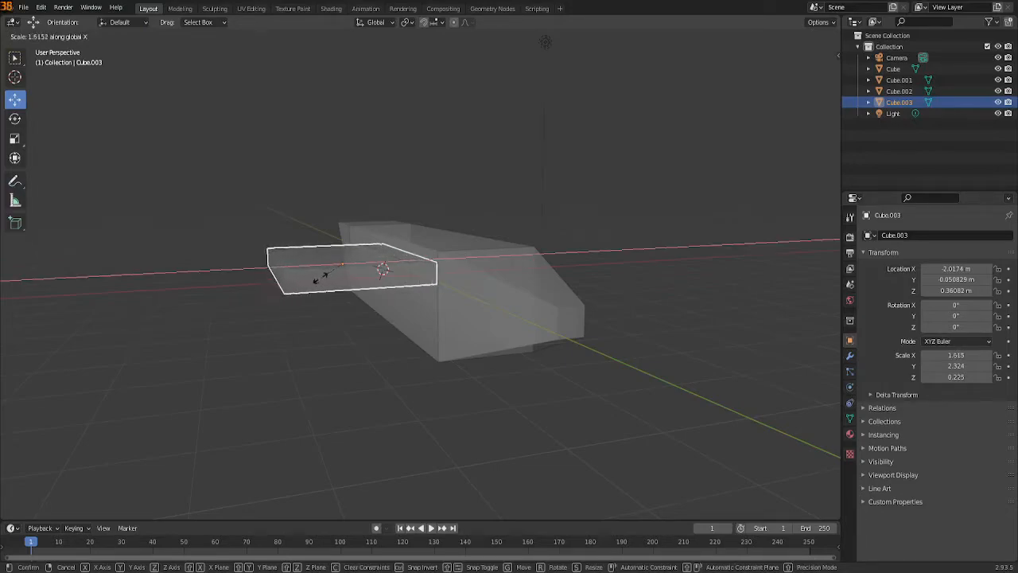
pyautogui.click(316, 284)
# Move the slab outward along X to about -2.93 m so its inner edge meets the bar's side
pyautogui.moveTo(335, 348); pyautogui.dragTo(312, 335, button='middle')
pyautogui.press('g')
pyautogui.press('x')
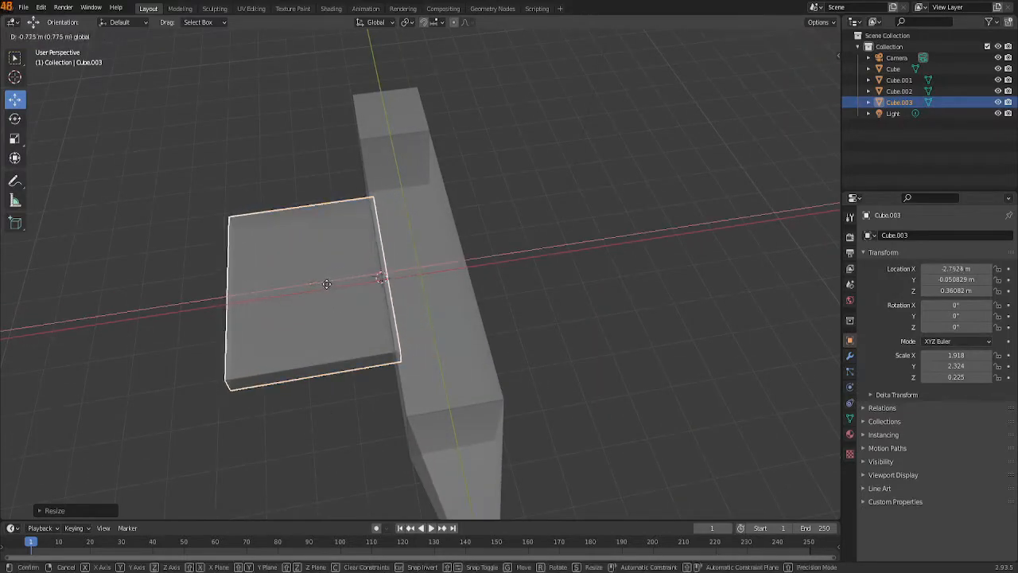
pyautogui.click(318, 332)
pyautogui.moveTo(318, 331); pyautogui.dragTo(592, 505, button='middle')
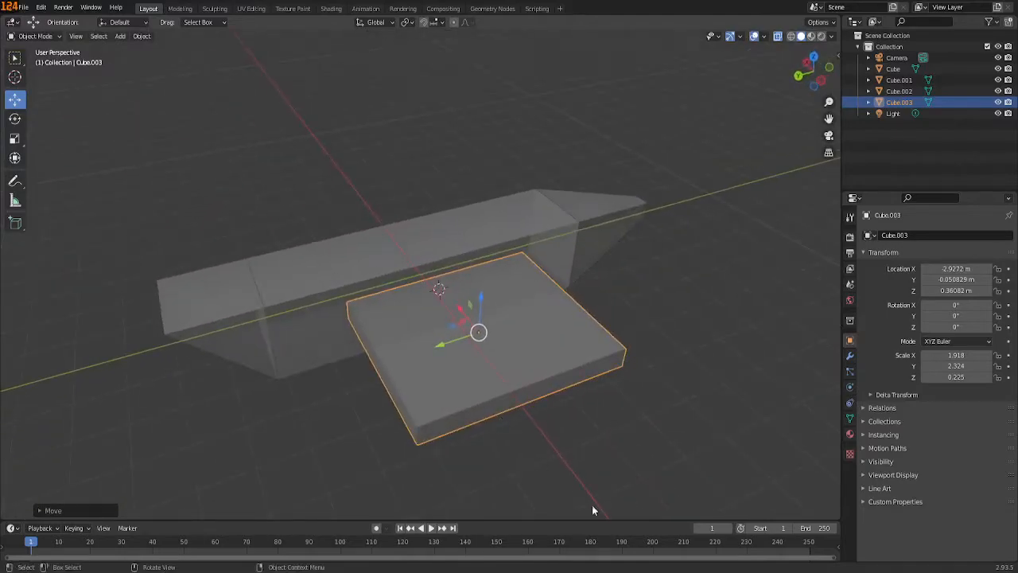
# Examine how the flat slab sits against the bar's side from above and below
pyautogui.click(606, 461)
pyautogui.moveTo(607, 461); pyautogui.dragTo(603, 403, button='middle')
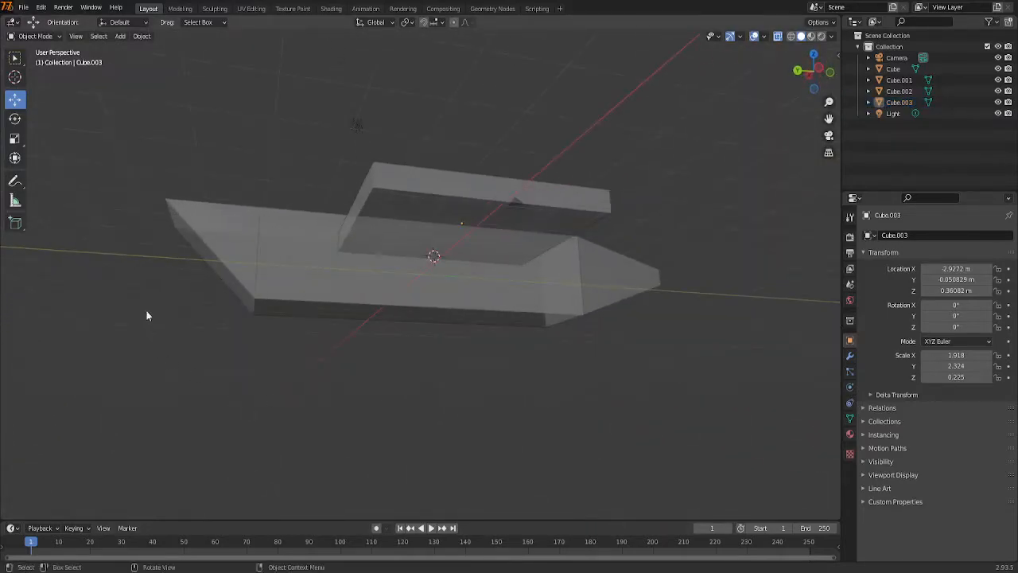
pyautogui.moveTo(645, 294); pyautogui.dragTo(425, 414, button='middle')
pyautogui.click(535, 294)
pyautogui.click(603, 272)
pyautogui.moveTo(603, 272); pyautogui.dragTo(362, 299, button='middle')
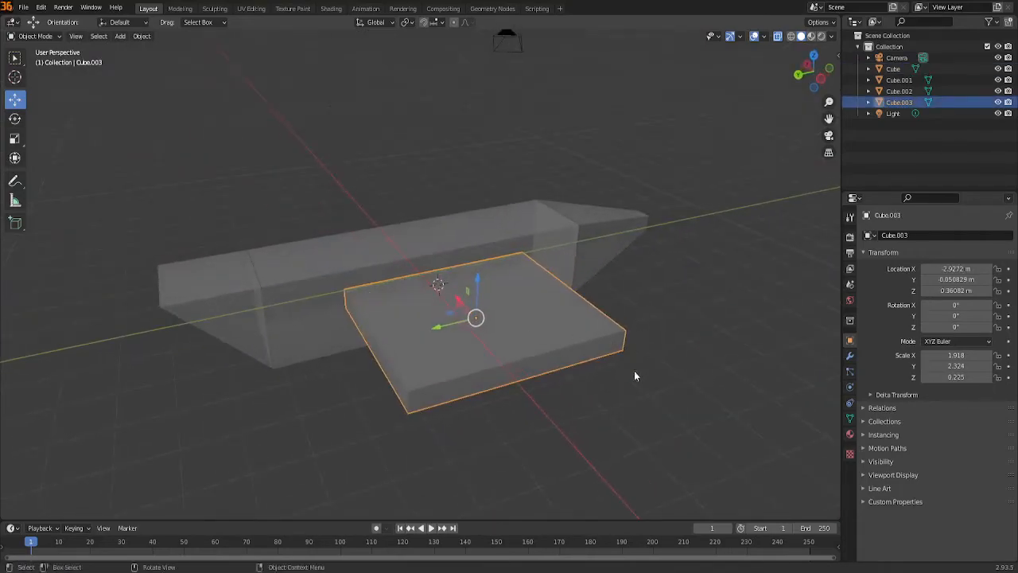
pyautogui.moveTo(619, 421); pyautogui.dragTo(621, 386, button='middle')
pyautogui.press('Tab')
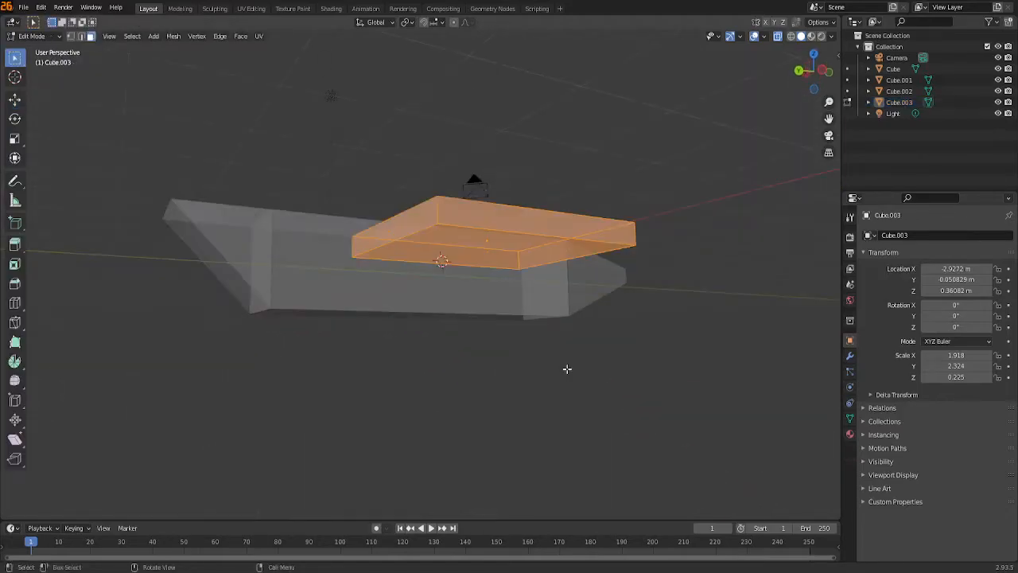
pyautogui.click(72, 36)
pyautogui.press('Tab')
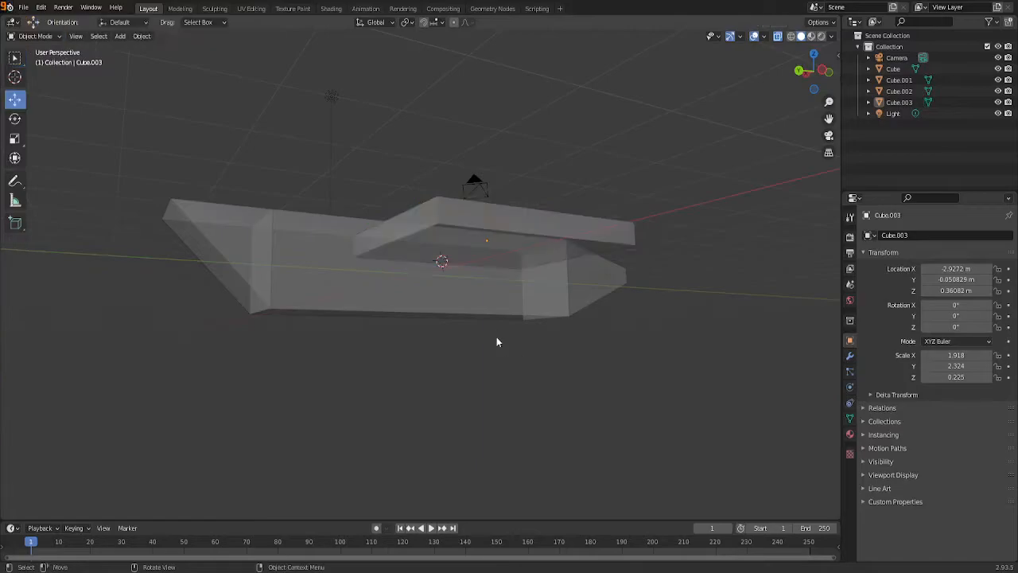
pyautogui.press('Tab')
pyautogui.click(625, 361)
pyautogui.moveTo(667, 352); pyautogui.dragTo(627, 393, button='middle')
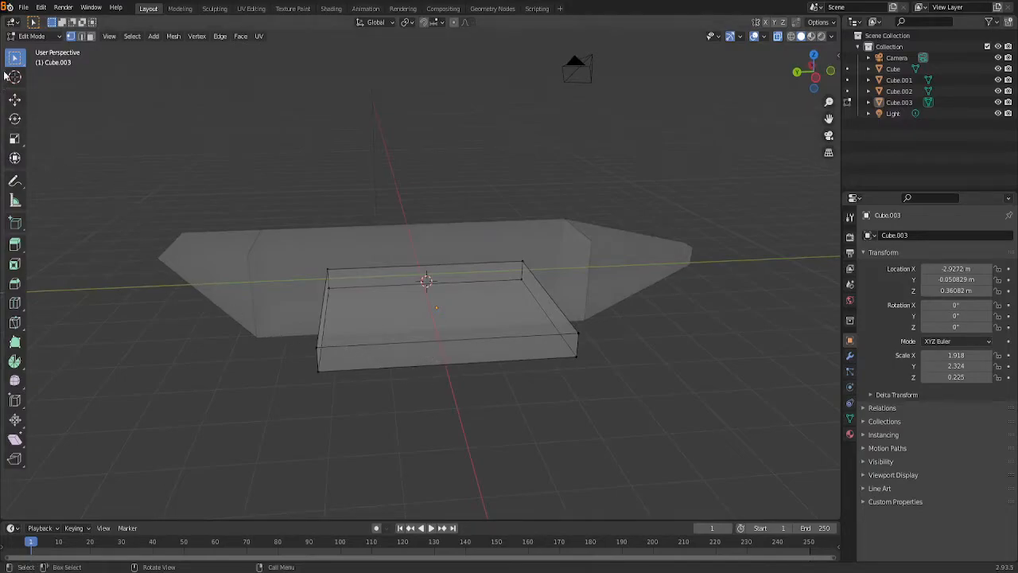
pyautogui.press('Tab')
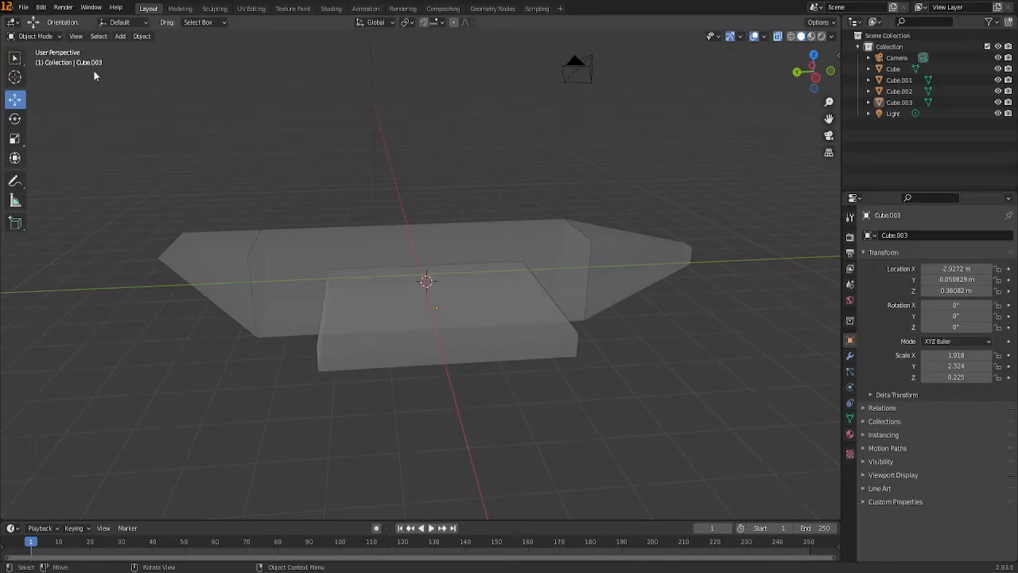
pyautogui.click(448, 353)
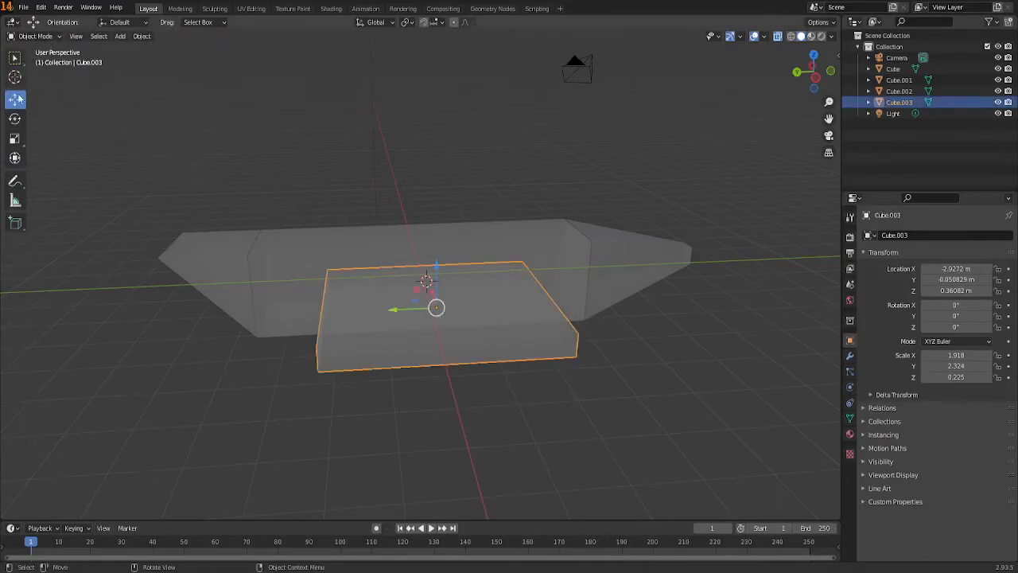
pyautogui.moveTo(512, 438); pyautogui.dragTo(528, 355, button='middle')
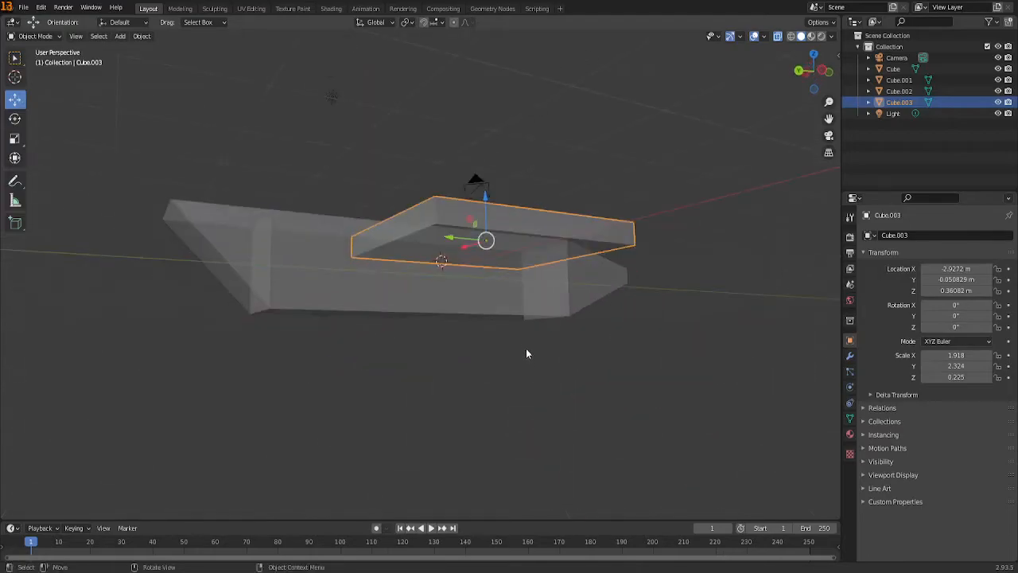
pyautogui.moveTo(547, 388); pyautogui.dragTo(538, 395, button='middle')
pyautogui.click(479, 306)
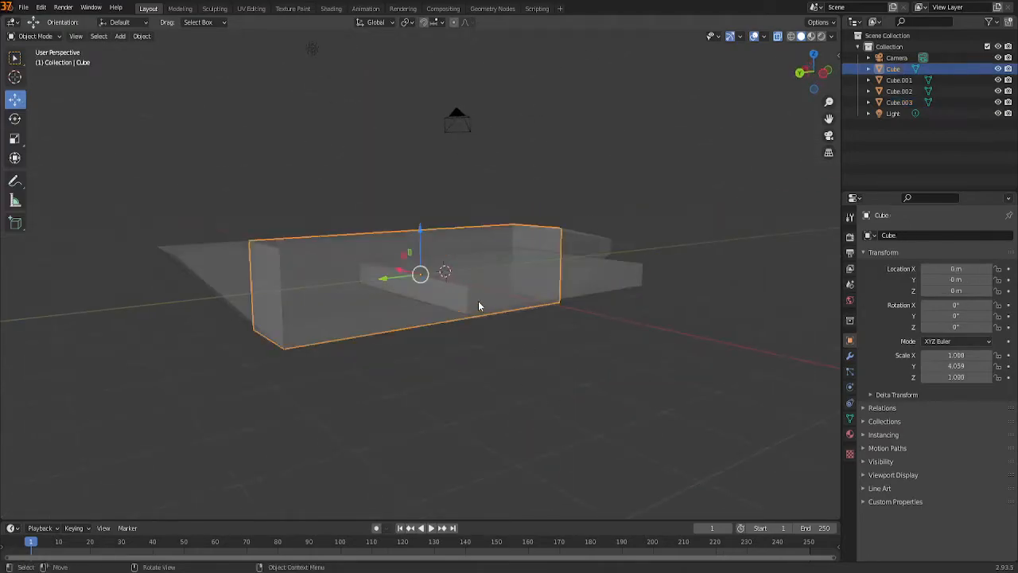
pyautogui.press('Tab')
pyautogui.click(561, 297)
pyautogui.click(607, 281)
pyautogui.press('Tab')
# Taper the slab into a wing by scaling its outer end face to about 0.59 in face-select mode
pyautogui.click(646, 280)
pyautogui.press('Tab')
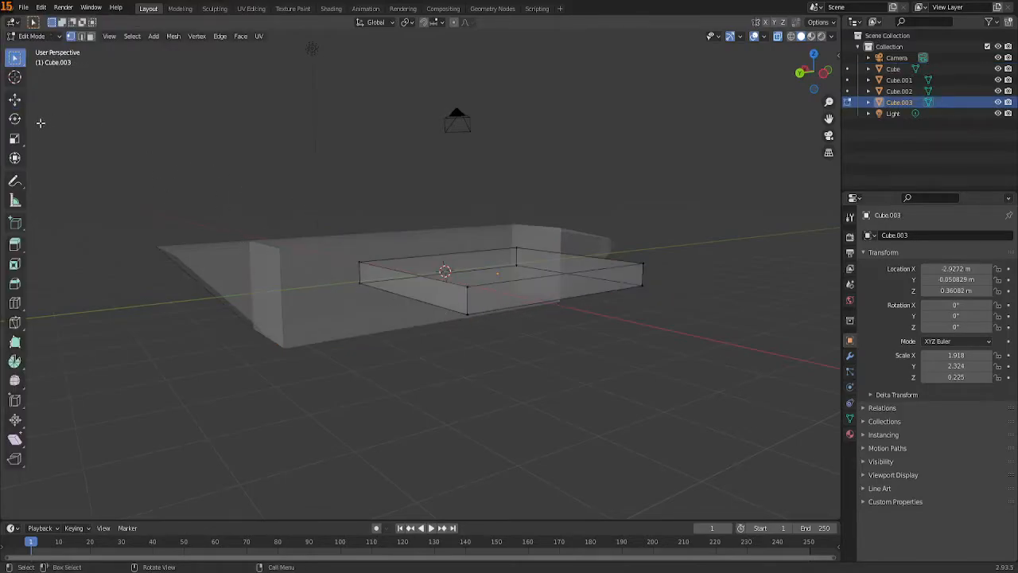
pyautogui.click(15, 99)
pyautogui.click(509, 296)
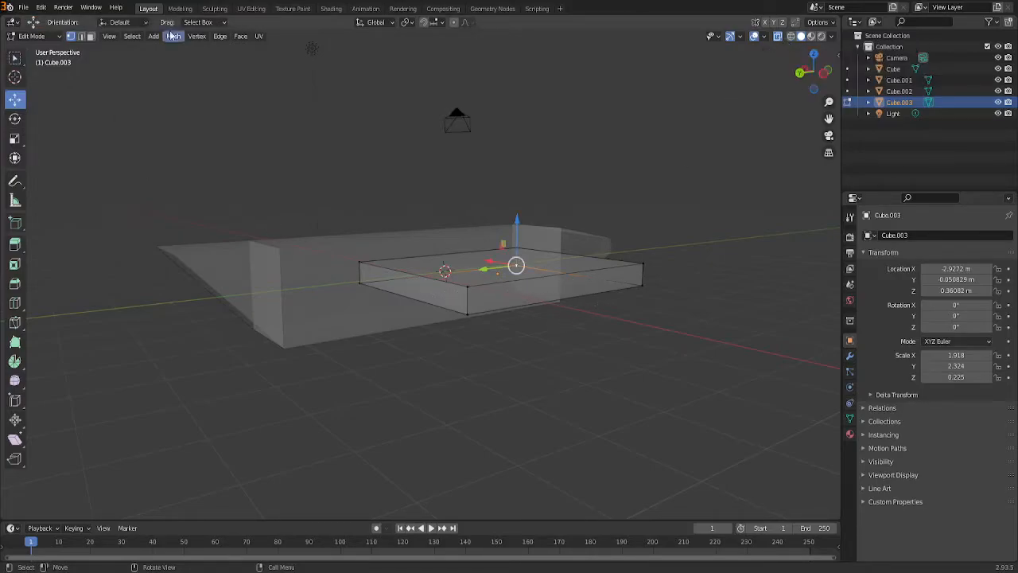
pyautogui.click(91, 38)
pyautogui.moveTo(658, 271); pyautogui.dragTo(368, 336, button='middle')
pyautogui.click(432, 393)
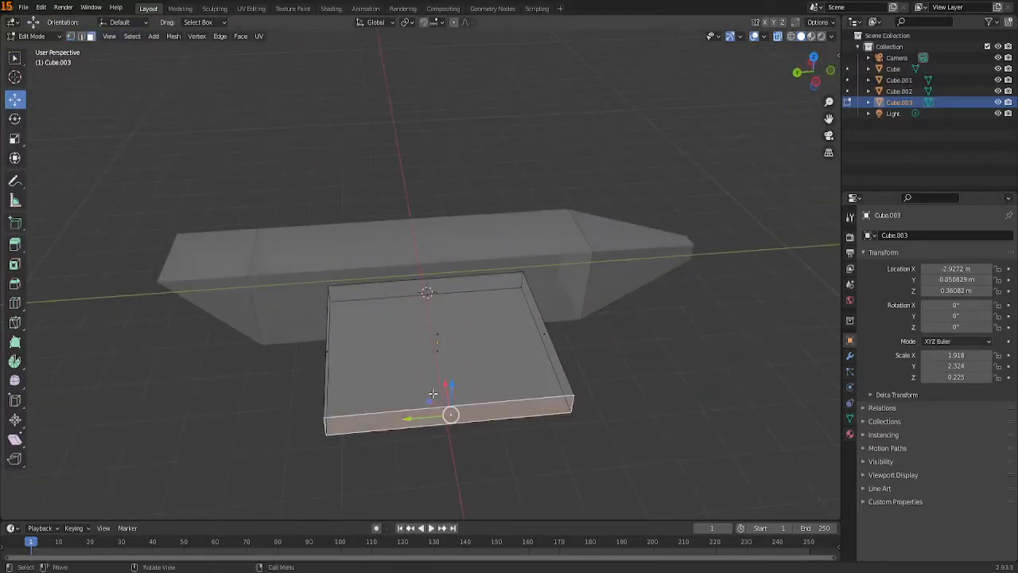
pyautogui.moveTo(661, 409); pyautogui.dragTo(734, 363, button='middle')
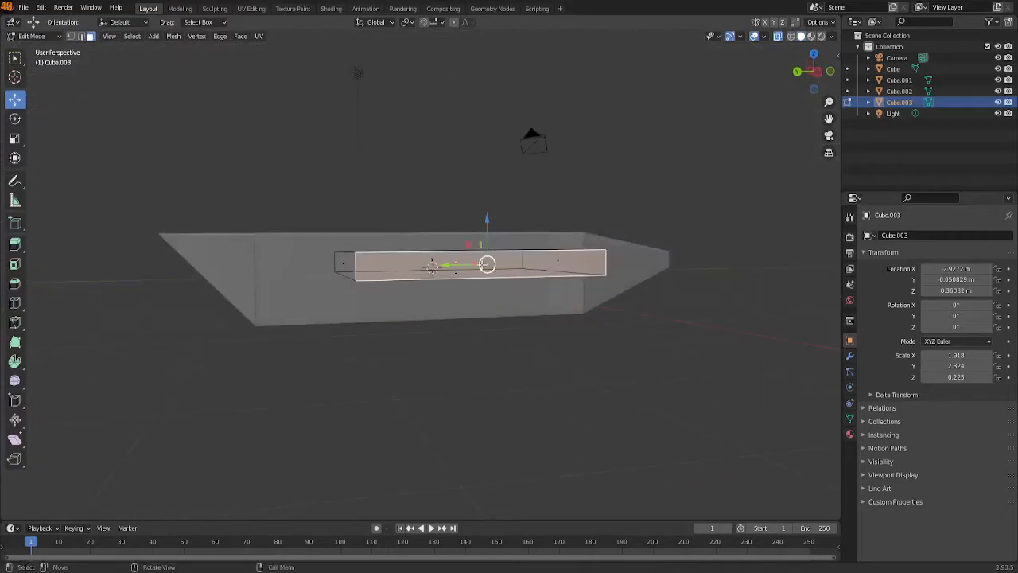
pyautogui.press('s')
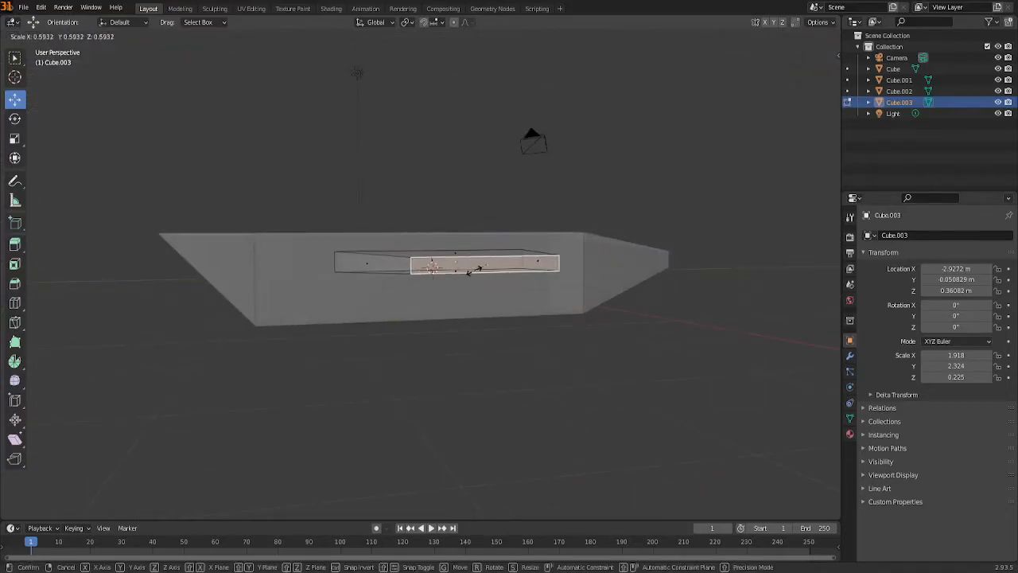
pyautogui.click(473, 270)
pyautogui.moveTo(557, 366); pyautogui.dragTo(664, 337, button='middle')
pyautogui.click(665, 338)
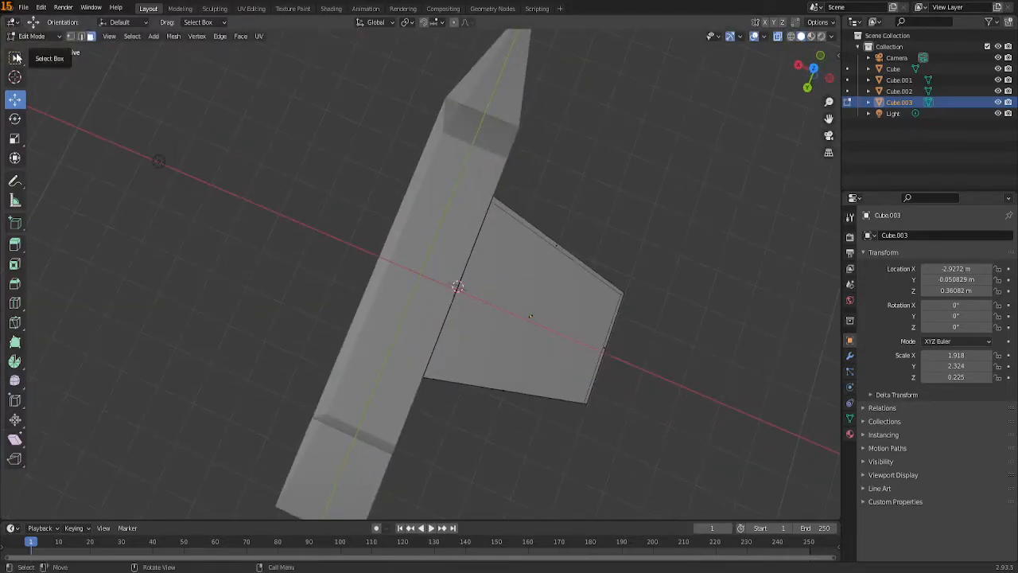
# Return to Object Mode and select the whole tapered wing
pyautogui.click(16, 58)
pyautogui.press('Tab')
pyautogui.click(620, 225)
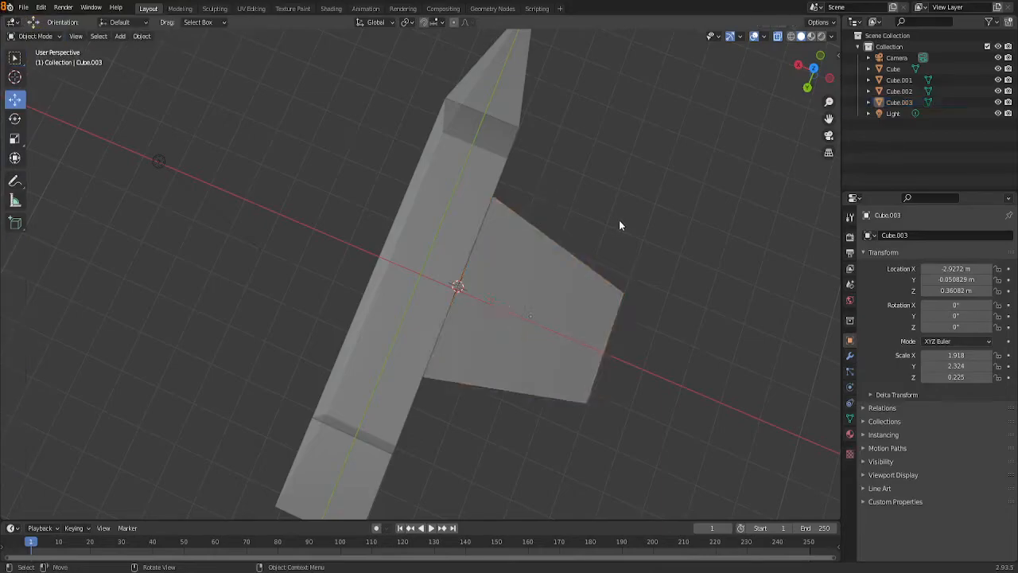
pyautogui.click(577, 342)
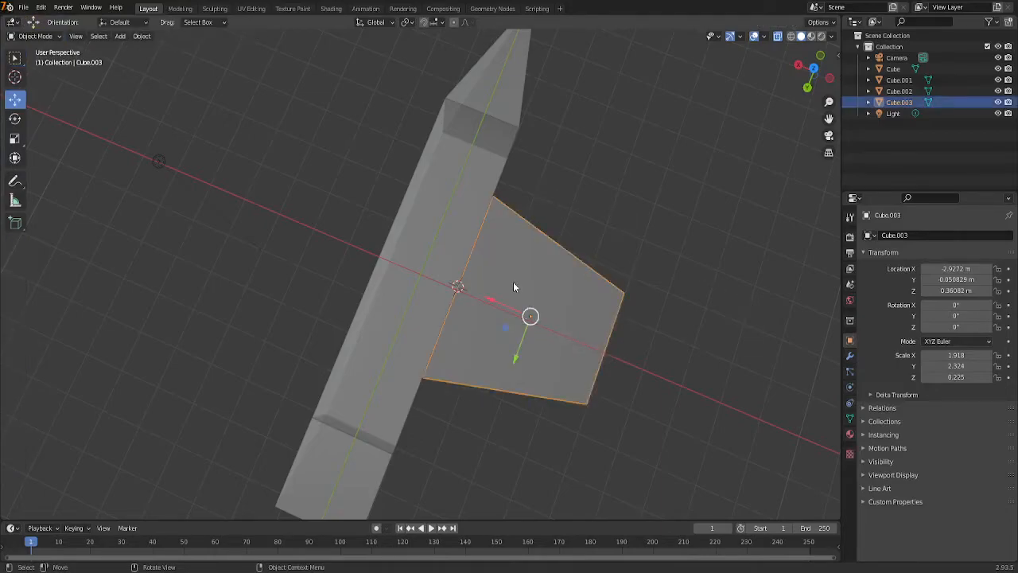
pyautogui.rightClick(514, 281)
pyautogui.moveTo(513, 277)
pyautogui.press('Escape')
pyautogui.rightClick(559, 307)
pyautogui.moveTo(558, 308)
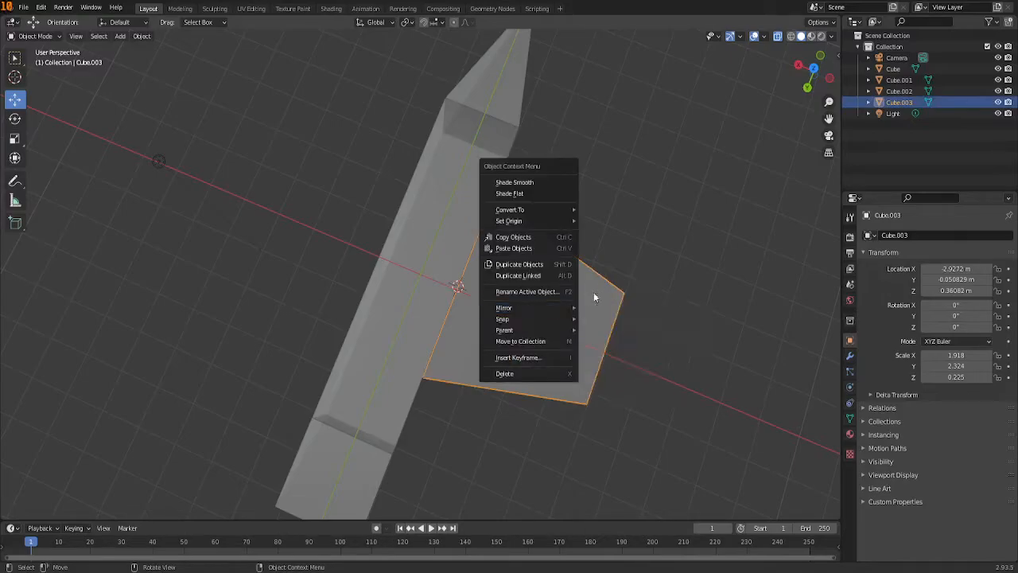
pyautogui.click(703, 272)
pyautogui.click(556, 338)
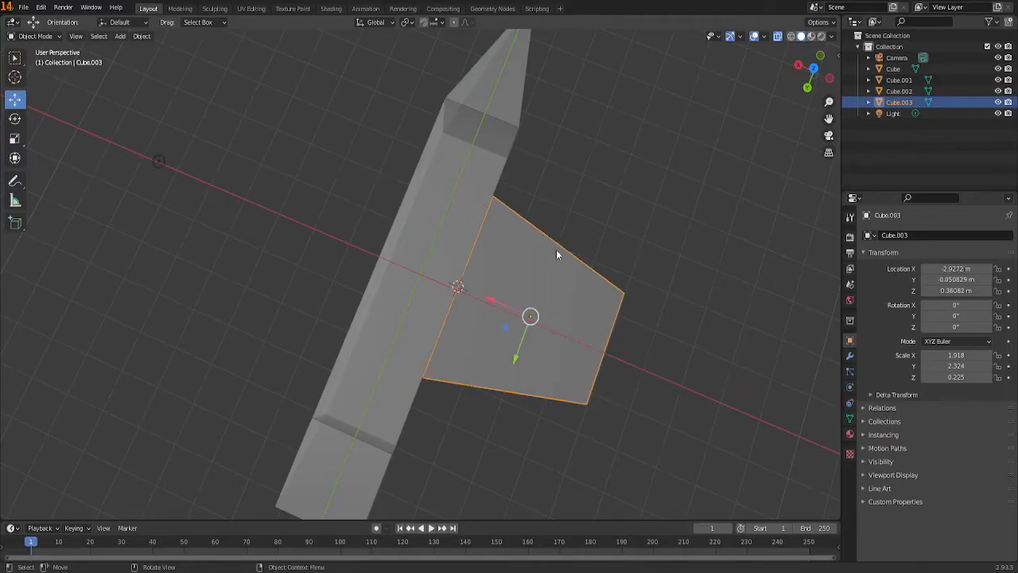
pyautogui.hotkey('shift', 'd')
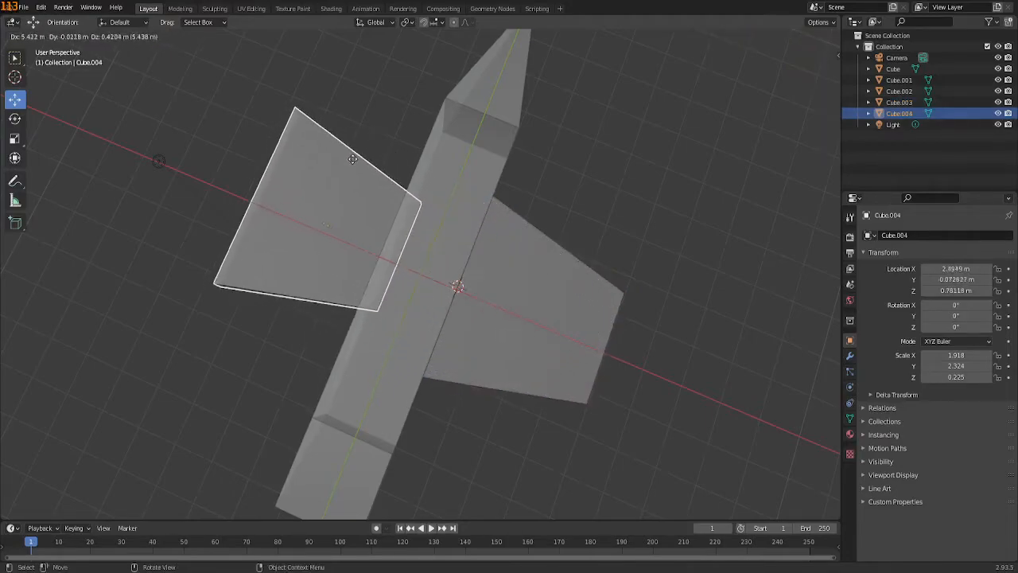
pyautogui.click(350, 158)
pyautogui.press('s')
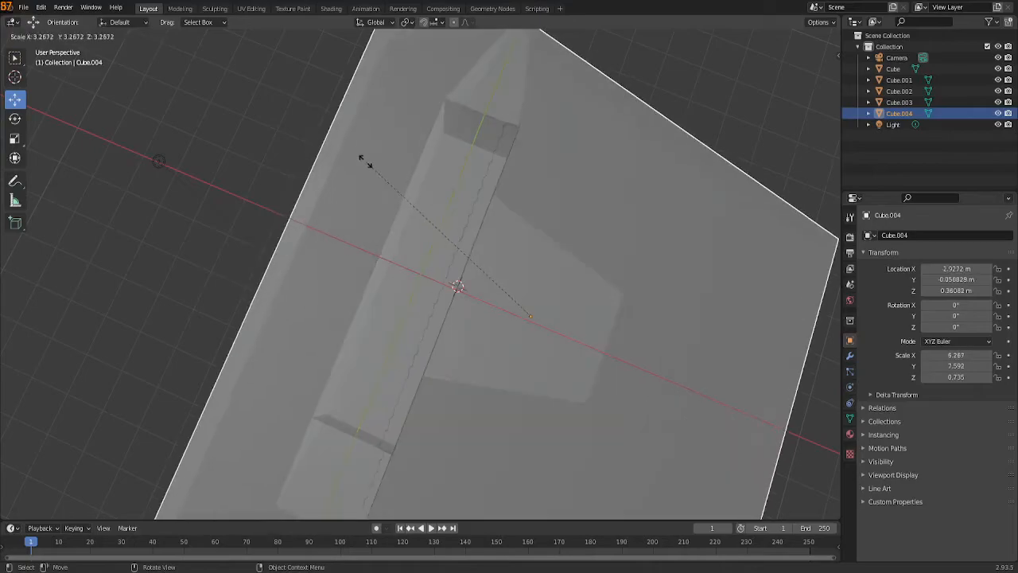
pyautogui.click(451, 217)
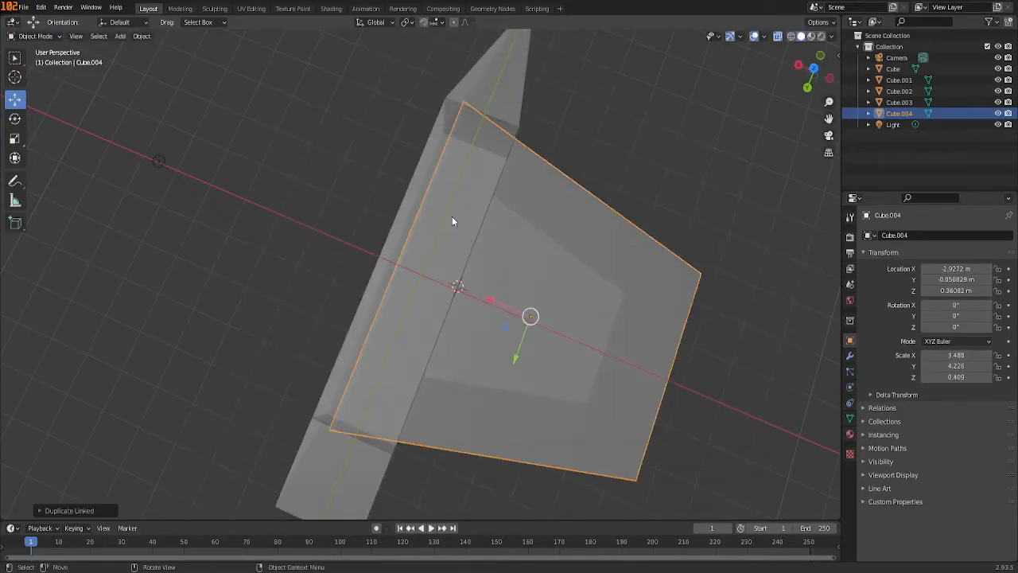
pyautogui.hotkey('ctrl', 'z')
pyautogui.moveTo(509, 306)
pyautogui.mouseDown()
pyautogui.moveTo(480, 292)
pyautogui.moveTo(506, 303)
pyautogui.mouseUp()
pyautogui.hotkey('ctrl', 'z')
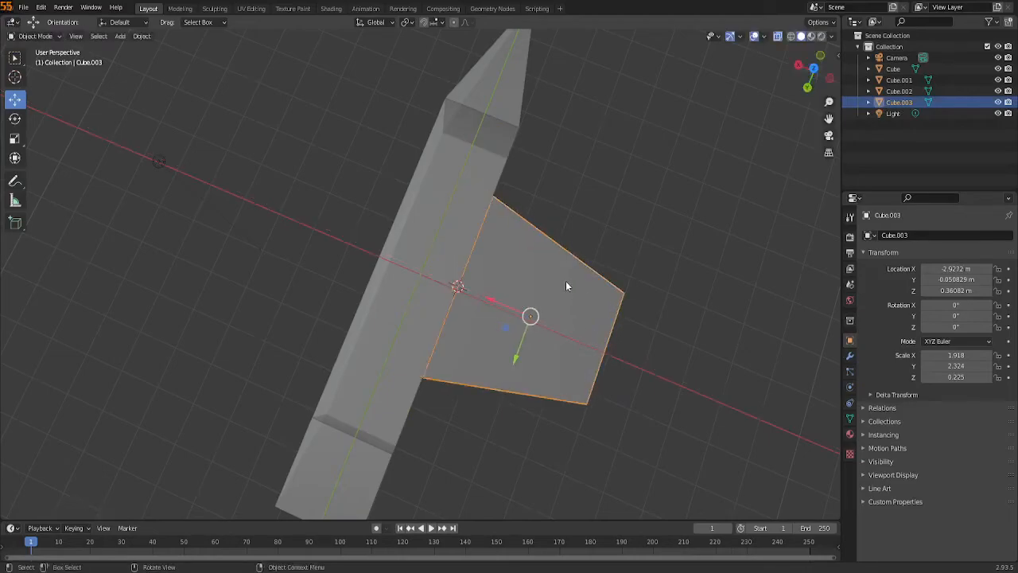
# Make a linked duplicate of the wing and move it along X to about 2.90 m, against the bar's opposite side
pyautogui.hotkey('shift', 'd')
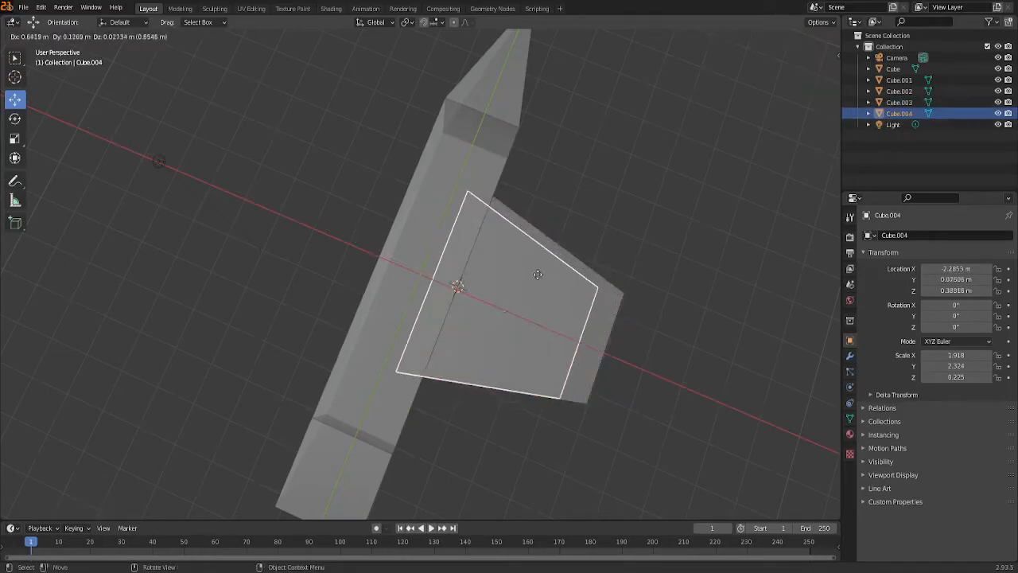
pyautogui.press('x')
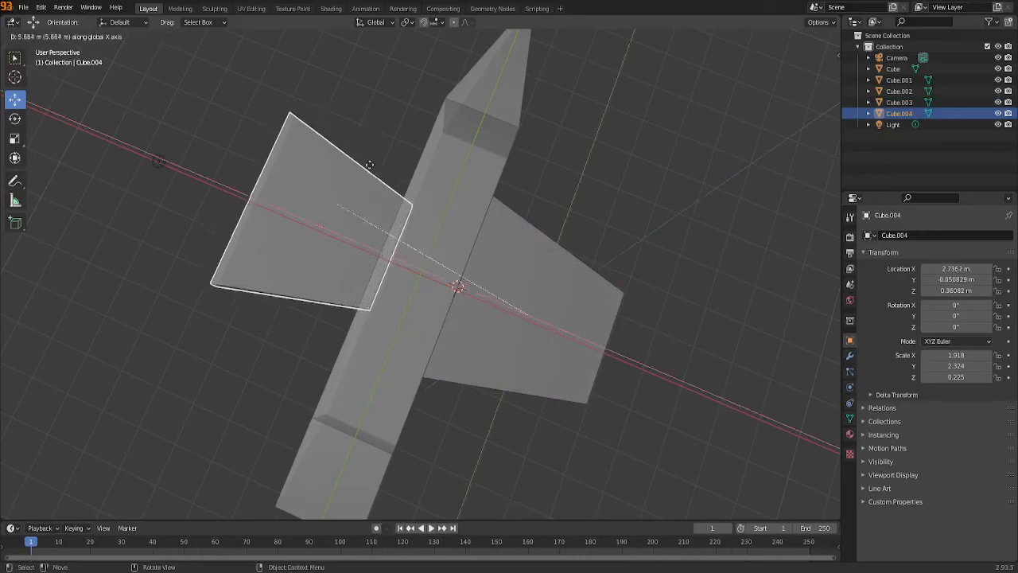
pyautogui.click(333, 221)
pyautogui.moveTo(290, 375); pyautogui.dragTo(310, 278, button='middle')
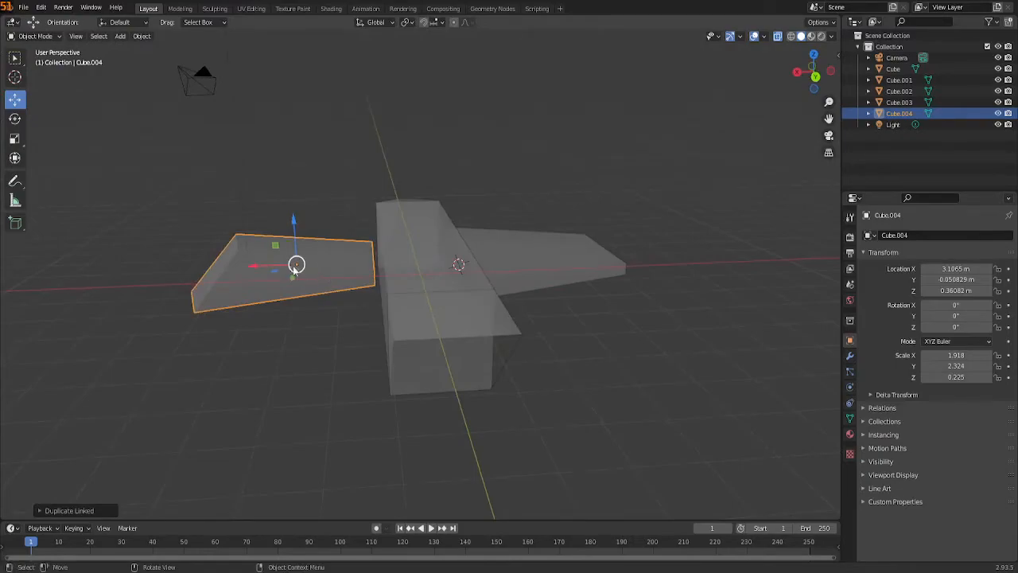
pyautogui.moveTo(267, 267); pyautogui.dragTo(302, 319)
pyautogui.moveTo(302, 318); pyautogui.dragTo(341, 315, button='middle')
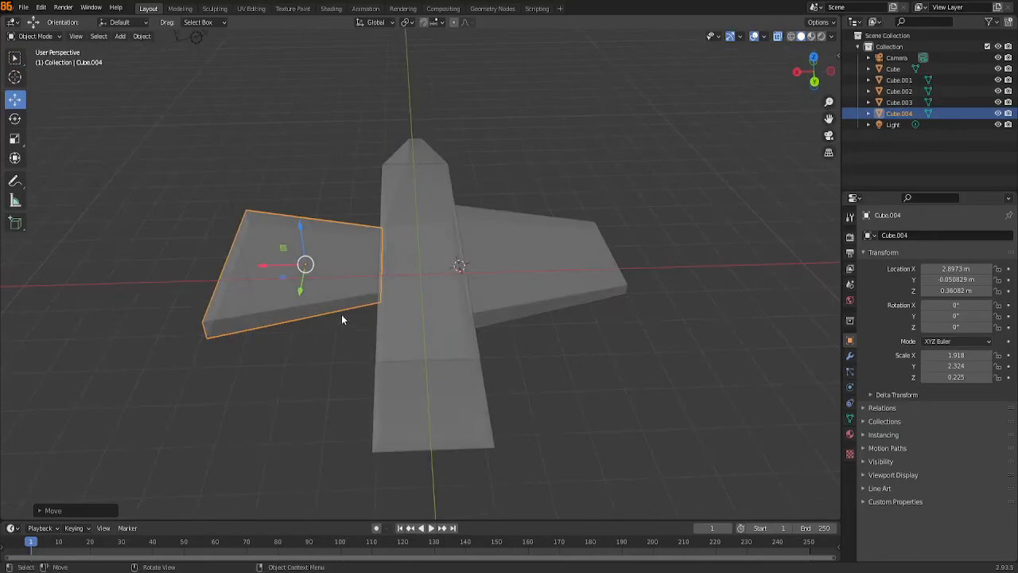
# Mirror the duplicated wing along the global X axis so its narrow end points outward
pyautogui.moveTo(310, 354); pyautogui.dragTo(337, 388, button='middle')
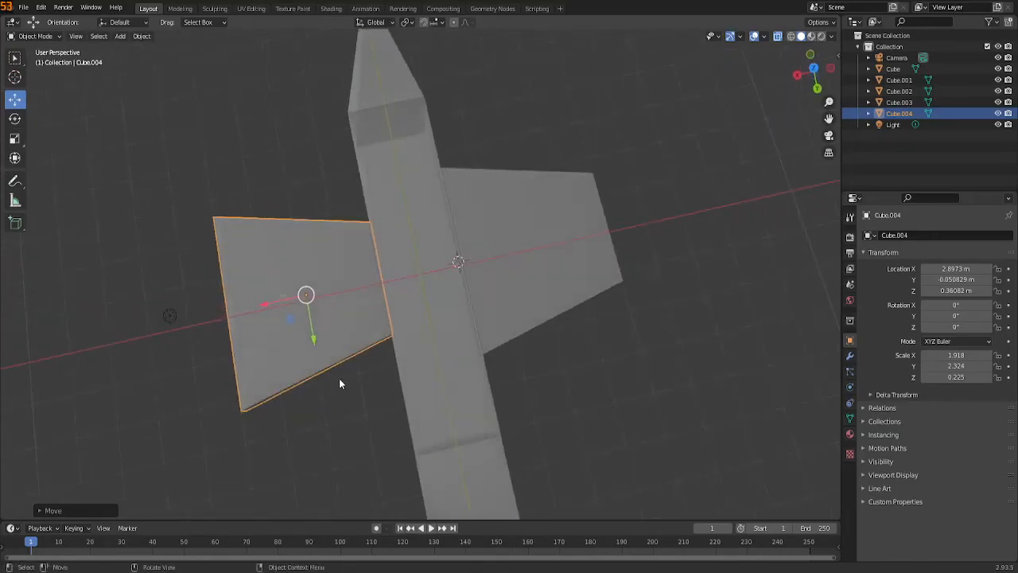
pyautogui.rightClick(338, 312)
pyautogui.moveTo(342, 312)
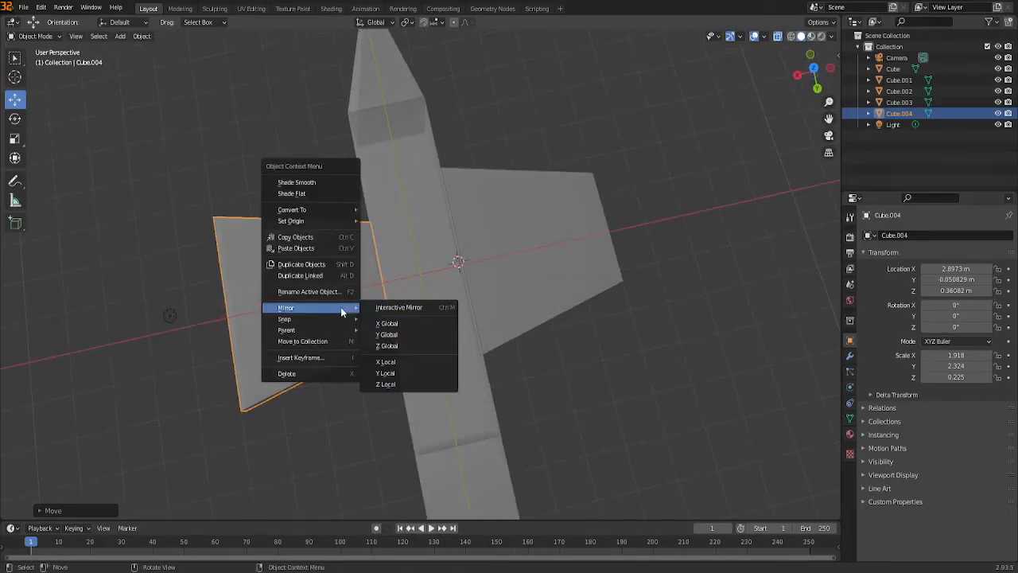
pyautogui.click(379, 323)
pyautogui.moveTo(361, 430); pyautogui.dragTo(469, 378, button='middle')
pyautogui.click(552, 351)
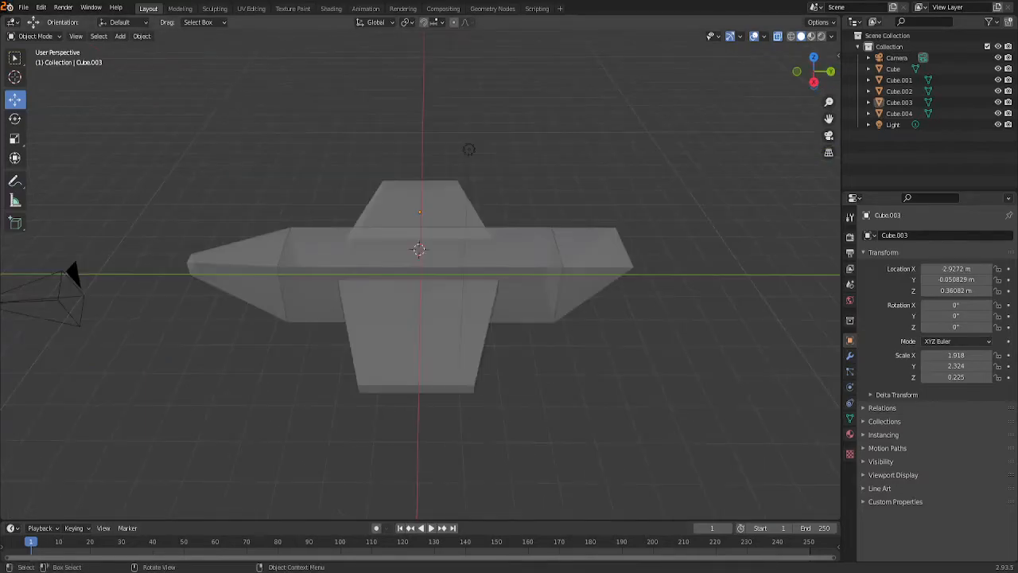
# Add a new cube and move it to the body's slanted tail end, at about X 0 m and Y 5.48 m
pyautogui.click(419, 253)
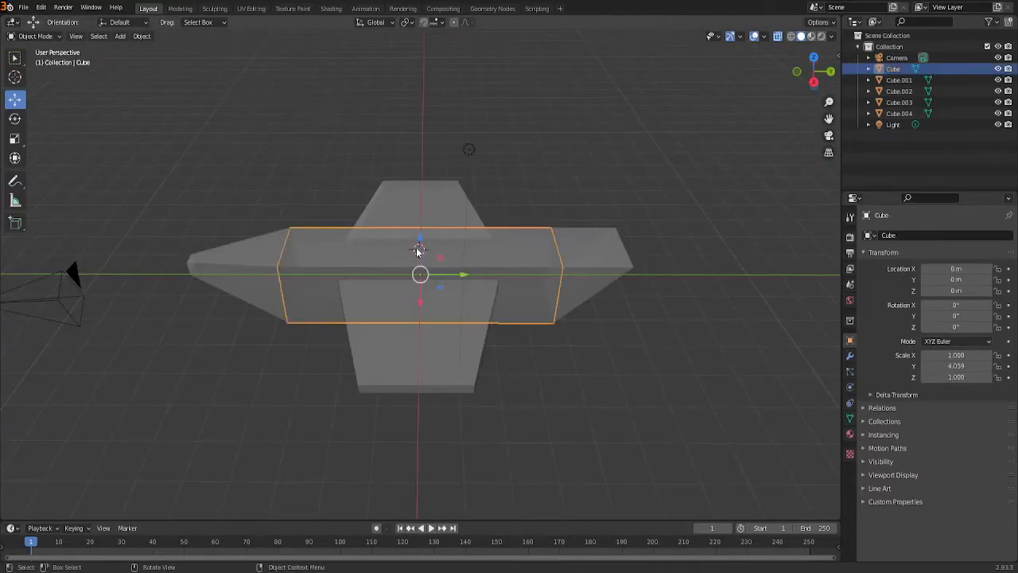
pyautogui.click(513, 353)
pyautogui.press('shift')
pyautogui.hotkey('shift', 'a')
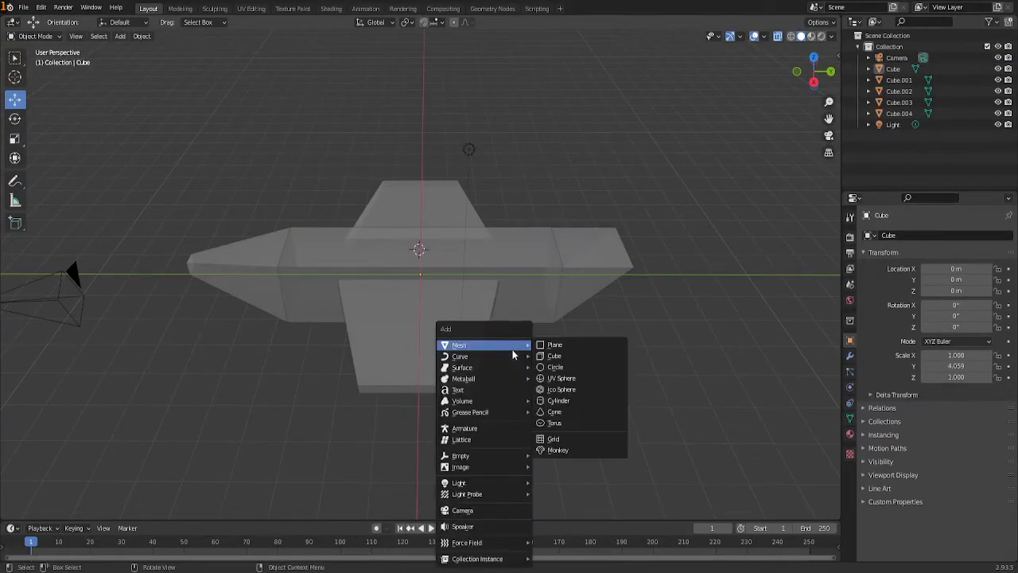
pyautogui.click(541, 356)
pyautogui.moveTo(444, 263); pyautogui.dragTo(614, 446, button='middle')
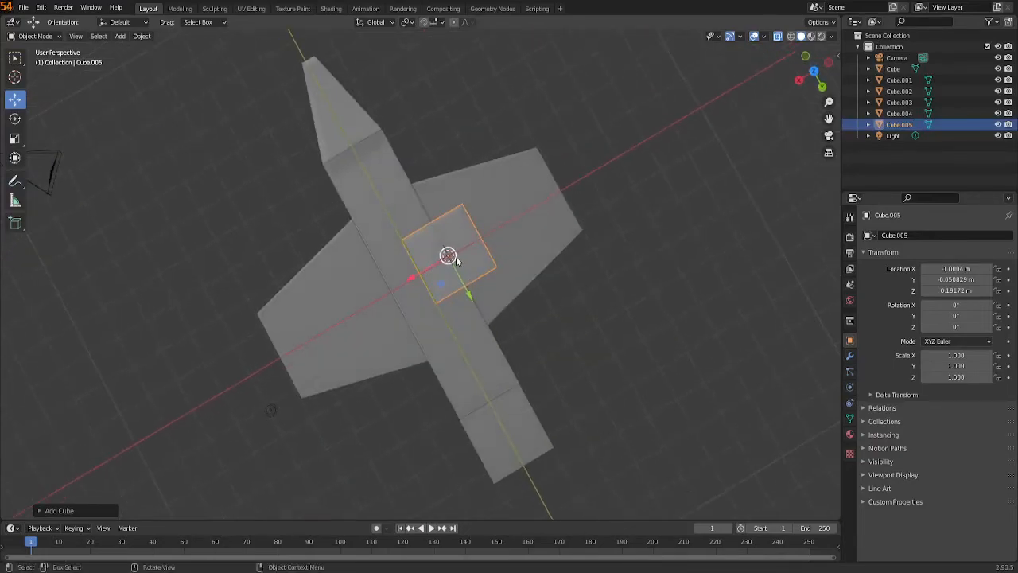
pyautogui.moveTo(456, 279); pyautogui.dragTo(535, 452)
pyautogui.moveTo(534, 452); pyautogui.dragTo(467, 453, button='middle')
pyautogui.moveTo(427, 442); pyautogui.dragTo(381, 439)
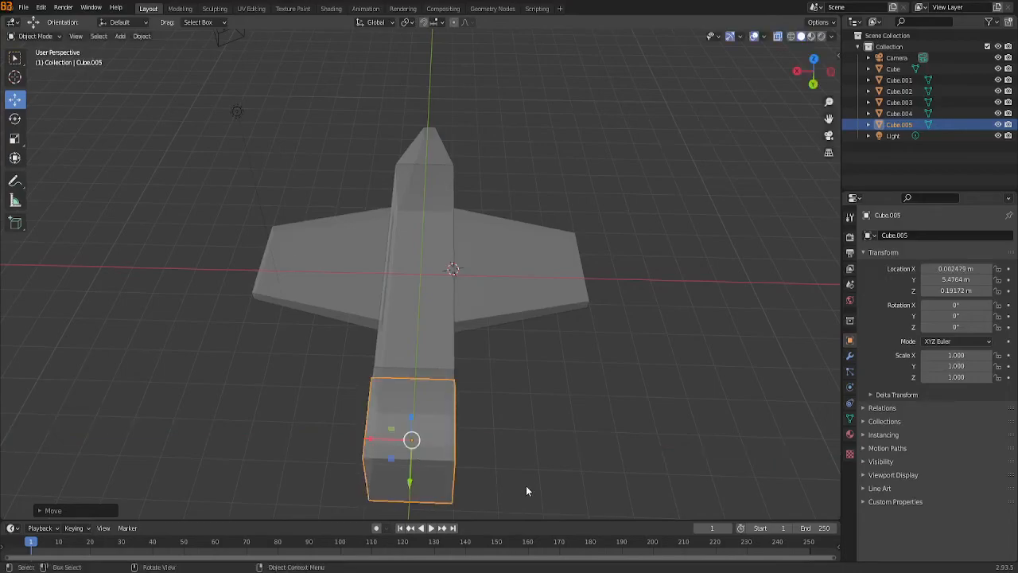
# Lower the tail cube to about Z 0.01 m so it lines up with the body
pyautogui.moveTo(526, 485); pyautogui.dragTo(525, 32, button='middle')
pyautogui.moveTo(610, 127); pyautogui.dragTo(480, 231, button='middle')
pyautogui.moveTo(267, 253); pyautogui.dragTo(267, 259)
pyautogui.moveTo(377, 348); pyautogui.dragTo(389, 377, button='middle')
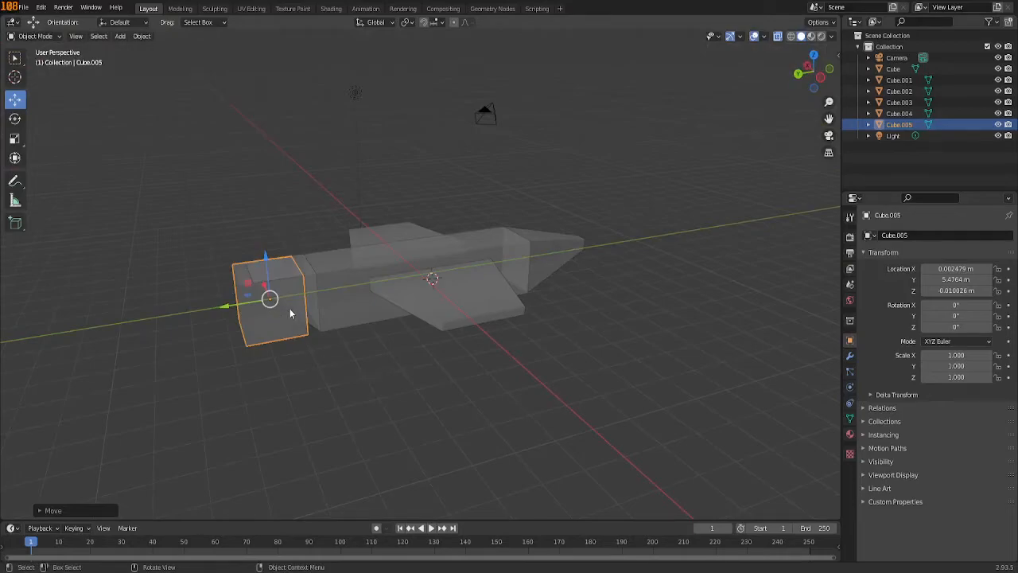
# Move the tail cube along Y to about 5.19 m and scale it to about 0.42 along Y
pyautogui.moveTo(237, 305); pyautogui.dragTo(253, 304)
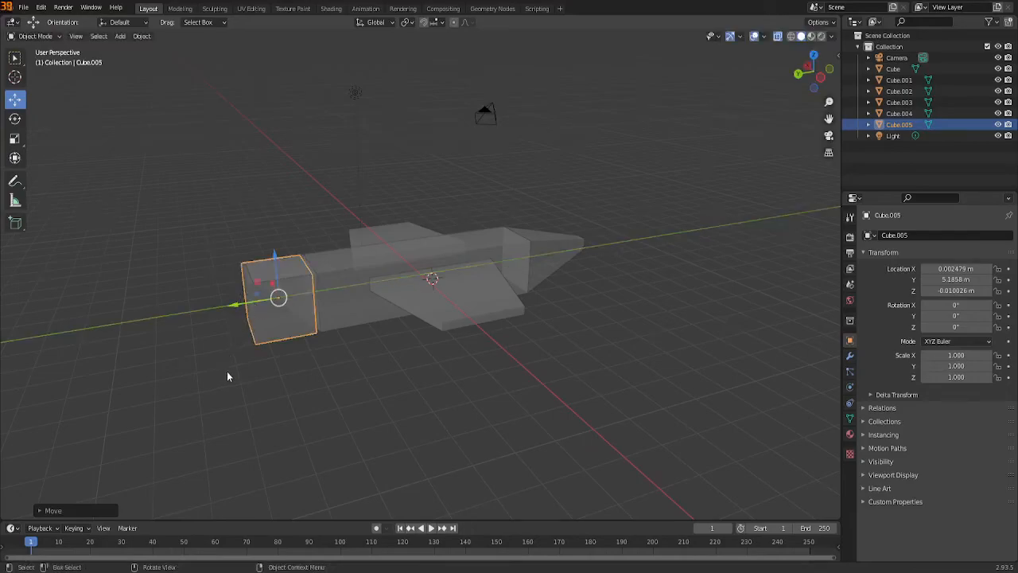
pyautogui.press('s')
pyautogui.press('y')
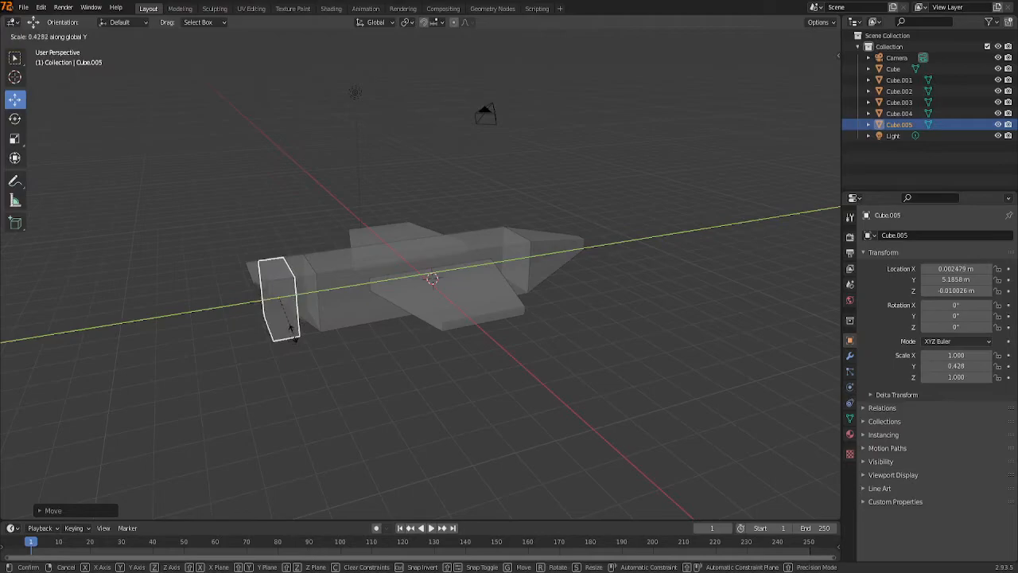
pyautogui.click(294, 338)
# Shape the tail cube into a wide thin plate, scaled to about 1.91 along X and 0.12 along Z
pyautogui.press('s')
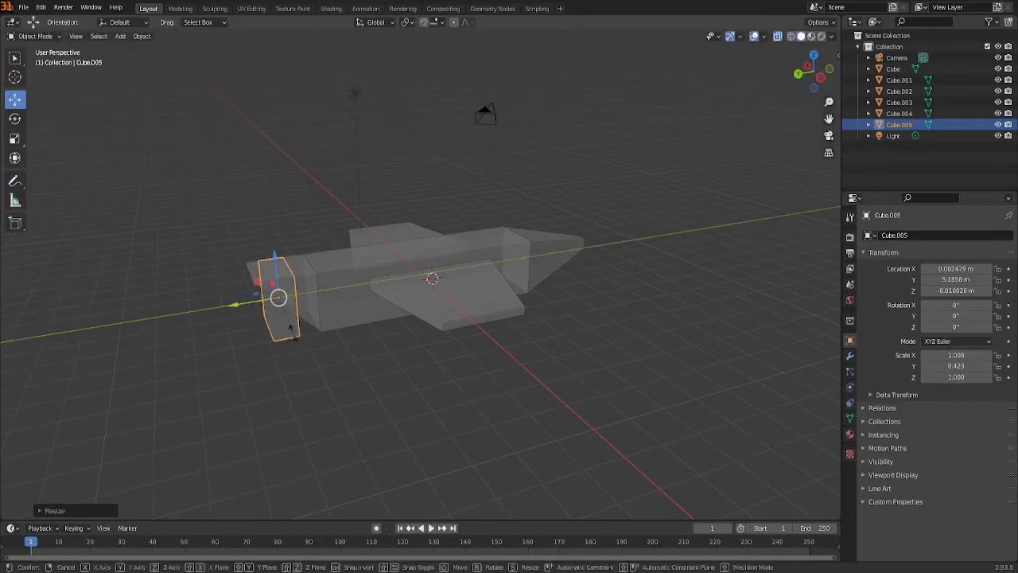
pyautogui.press('x')
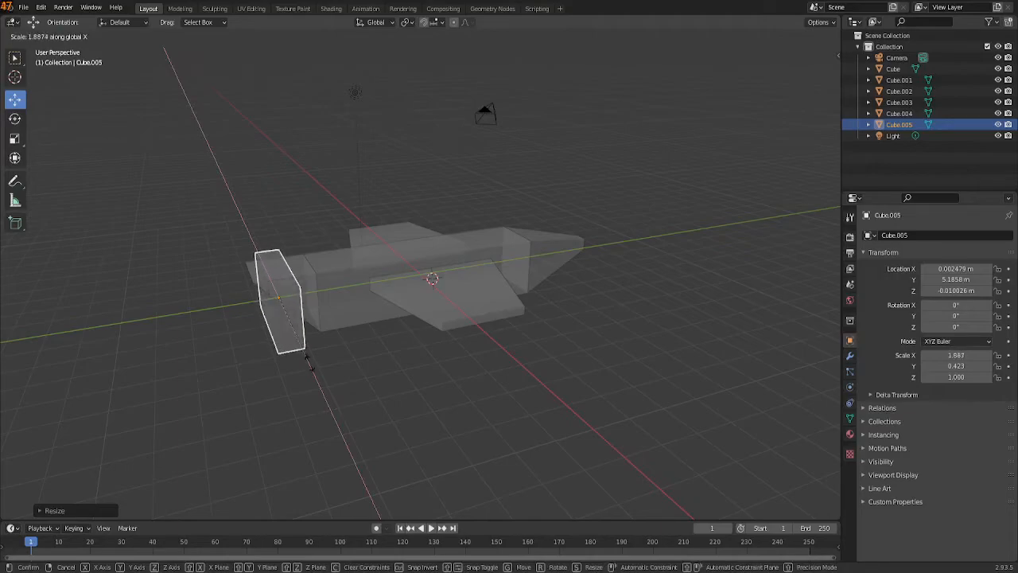
pyautogui.click(310, 367)
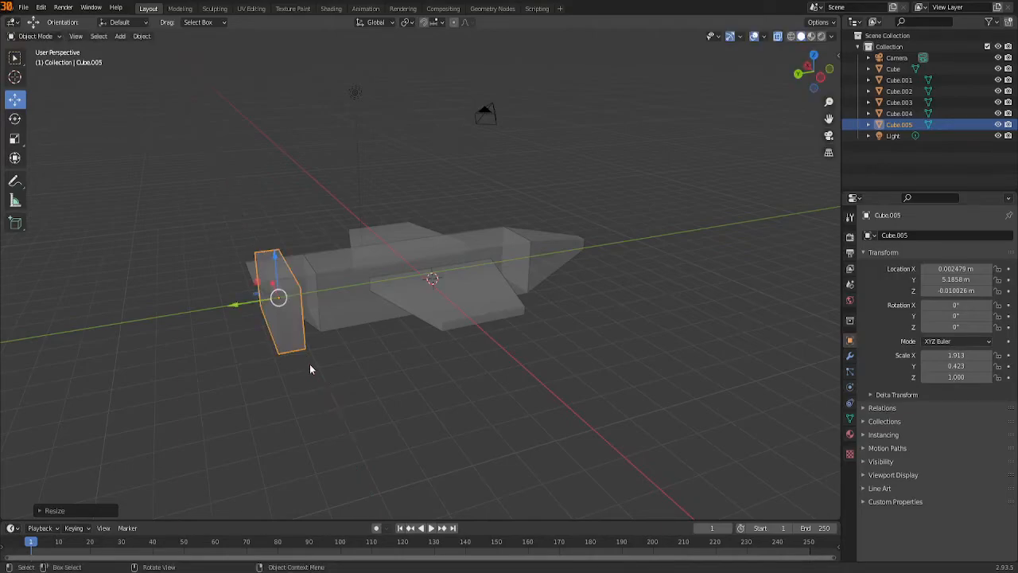
pyautogui.press('s')
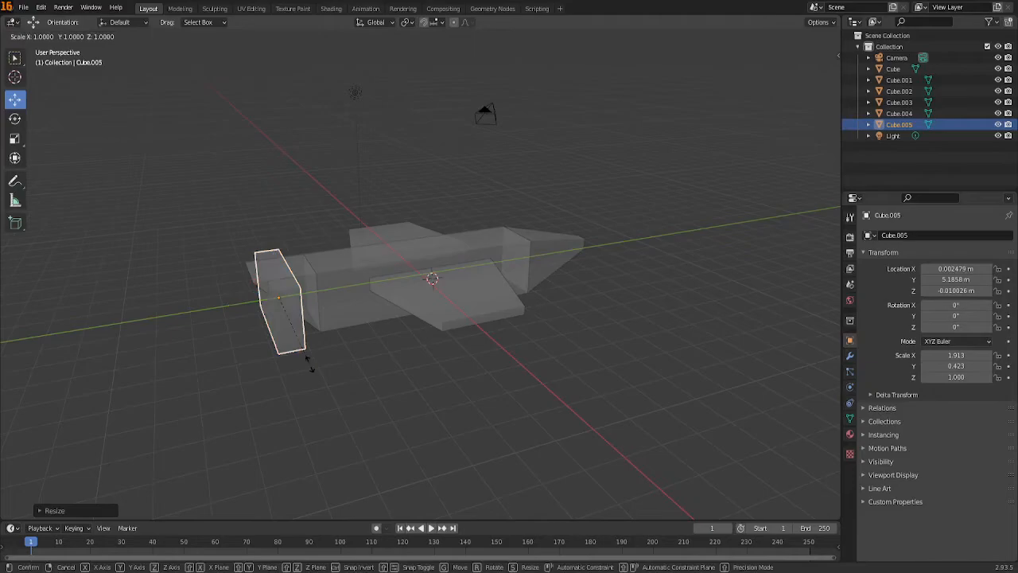
pyautogui.press('z')
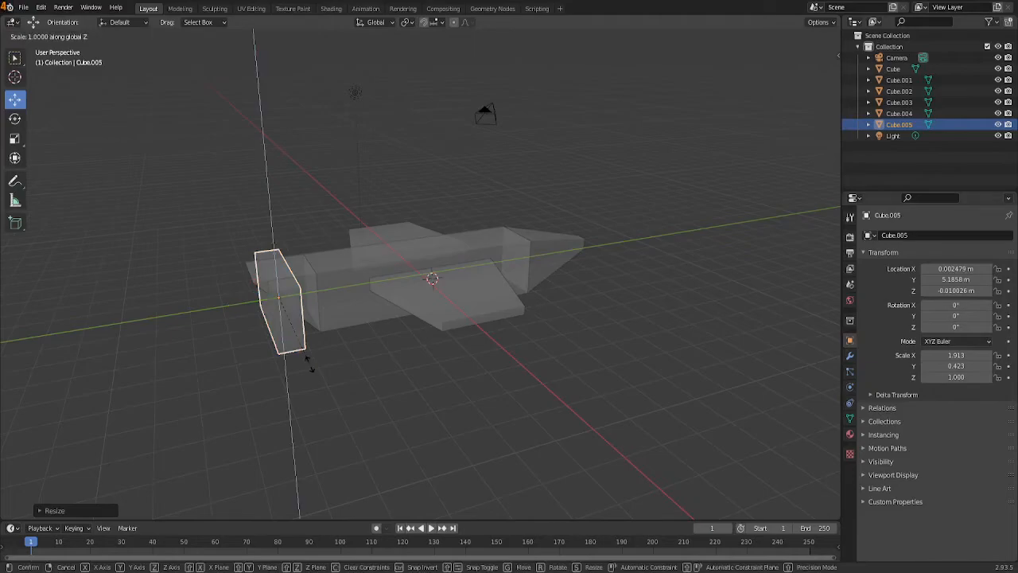
pyautogui.click(280, 300)
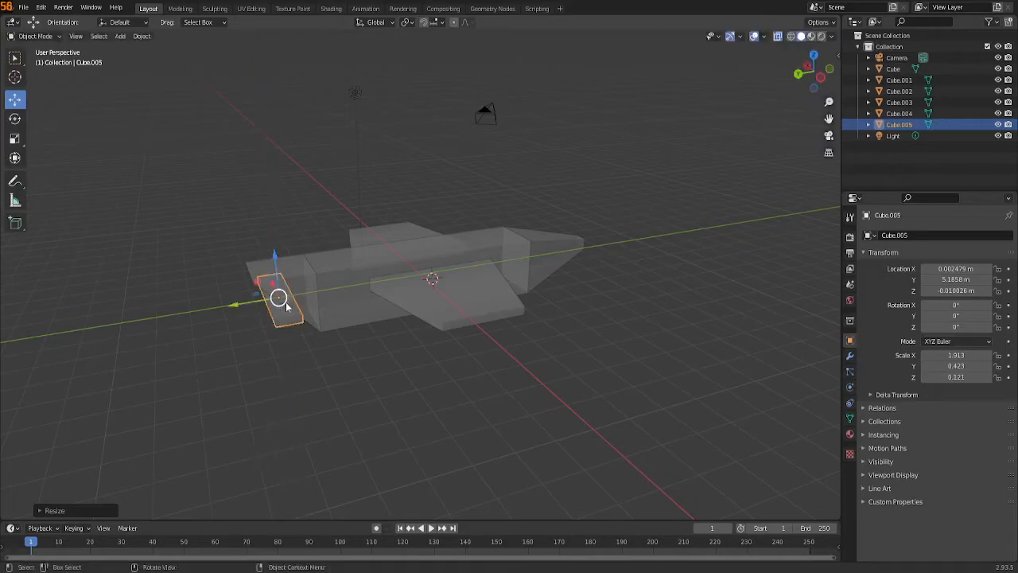
# Raise the tail plate to about Z 0.7 m and shift it slightly along Y toward the wings
pyautogui.click(319, 368)
pyautogui.moveTo(378, 408); pyautogui.dragTo(527, 377, button='middle')
pyautogui.click(535, 350)
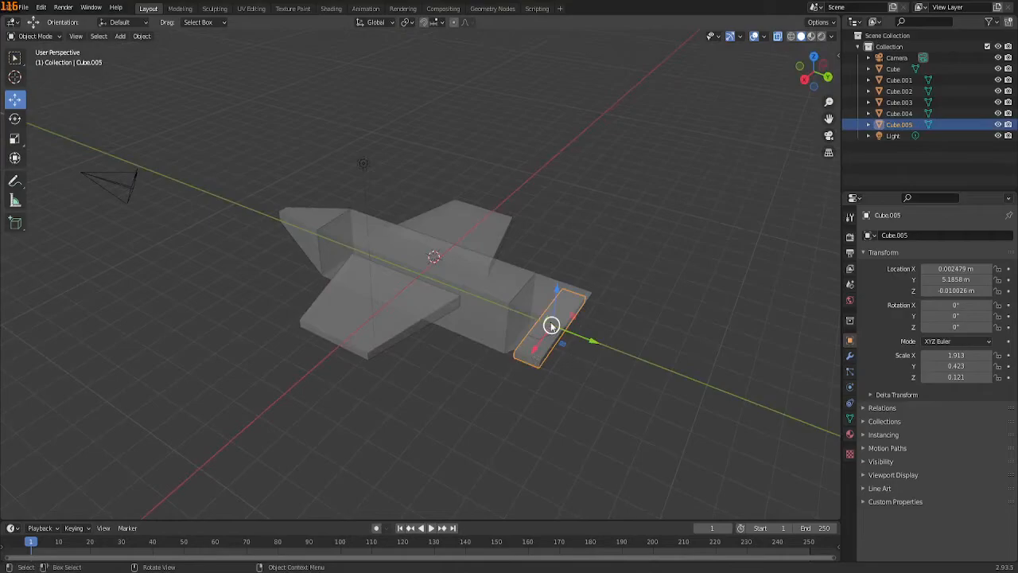
pyautogui.moveTo(555, 309); pyautogui.dragTo(557, 288)
pyautogui.moveTo(557, 289); pyautogui.dragTo(475, 231, button='middle')
pyautogui.moveTo(278, 227); pyautogui.dragTo(277, 232)
pyautogui.moveTo(279, 239); pyautogui.dragTo(268, 318, button='middle')
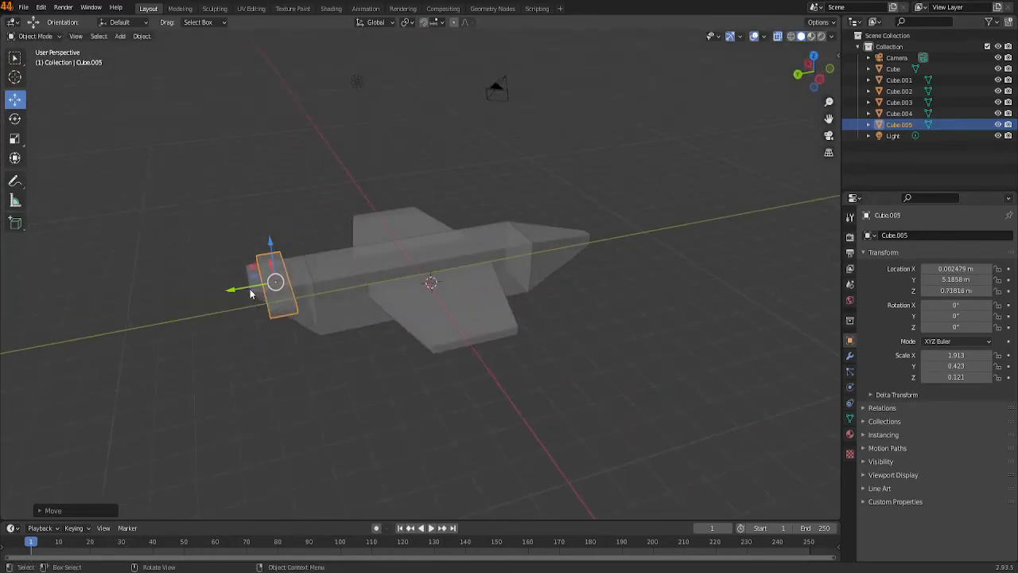
pyautogui.moveTo(252, 290); pyautogui.dragTo(264, 289)
# Select the body bar and the slanted tail block together and open both in Edit Mode
pyautogui.moveTo(263, 290); pyautogui.dragTo(382, 413, button='middle')
pyautogui.click(630, 332)
pyautogui.moveTo(597, 364); pyautogui.dragTo(598, 305, button='middle')
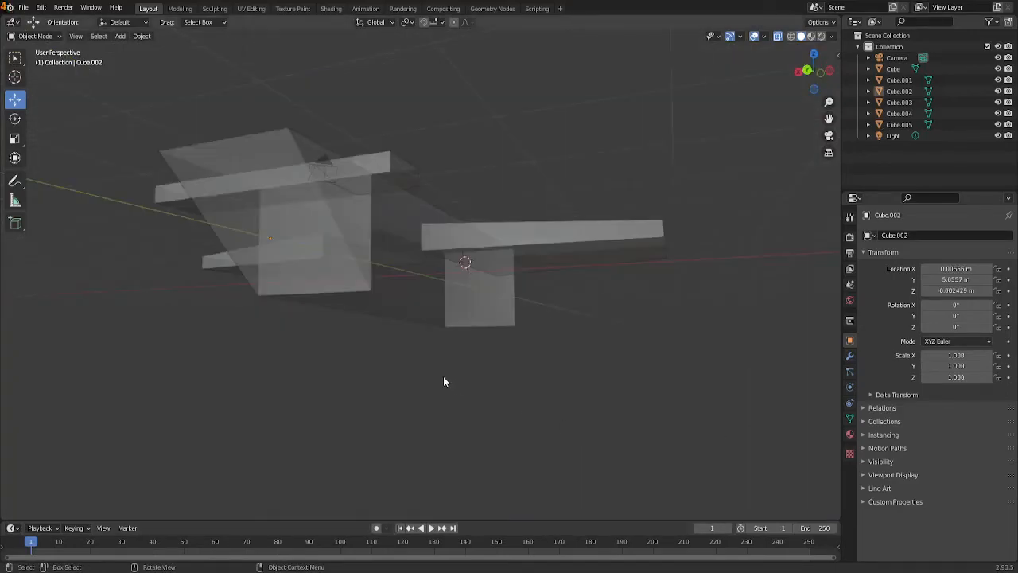
pyautogui.scroll(2, 311, 431)
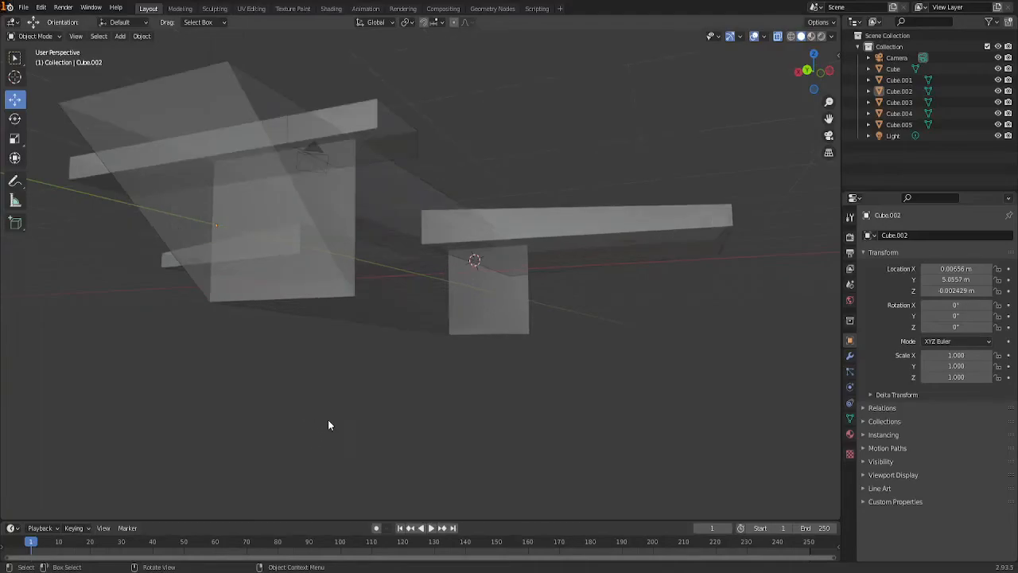
pyautogui.moveTo(394, 429); pyautogui.dragTo(214, 366, button='middle')
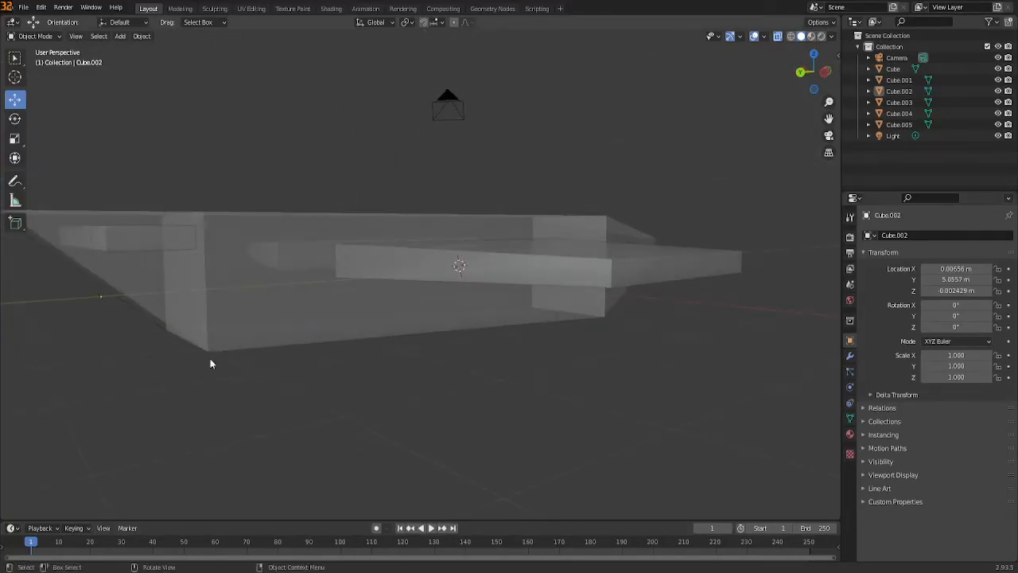
pyautogui.moveTo(241, 406); pyautogui.dragTo(127, 326, button='middle')
pyautogui.moveTo(320, 398); pyautogui.dragTo(371, 391, button='middle')
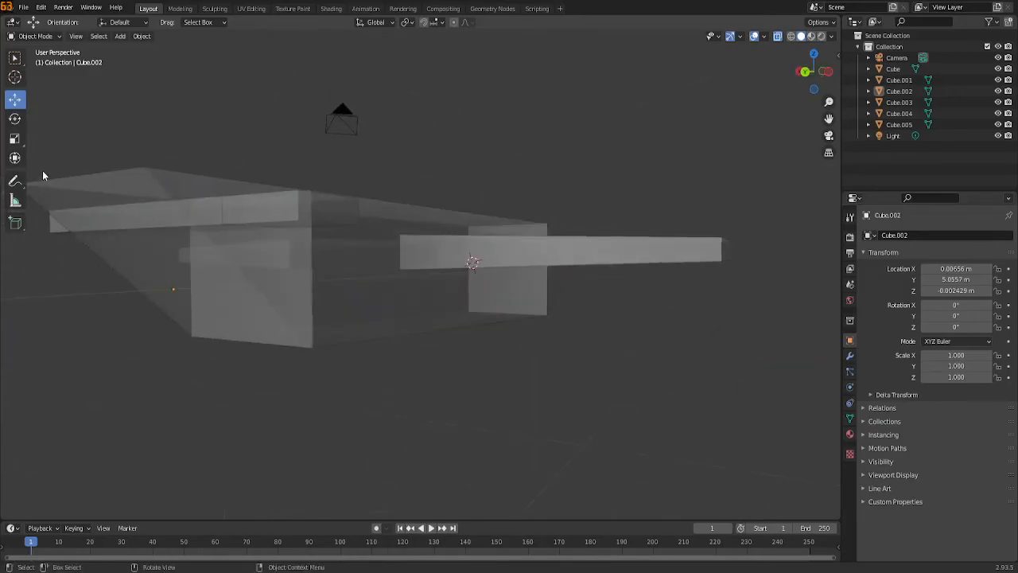
pyautogui.click(14, 58)
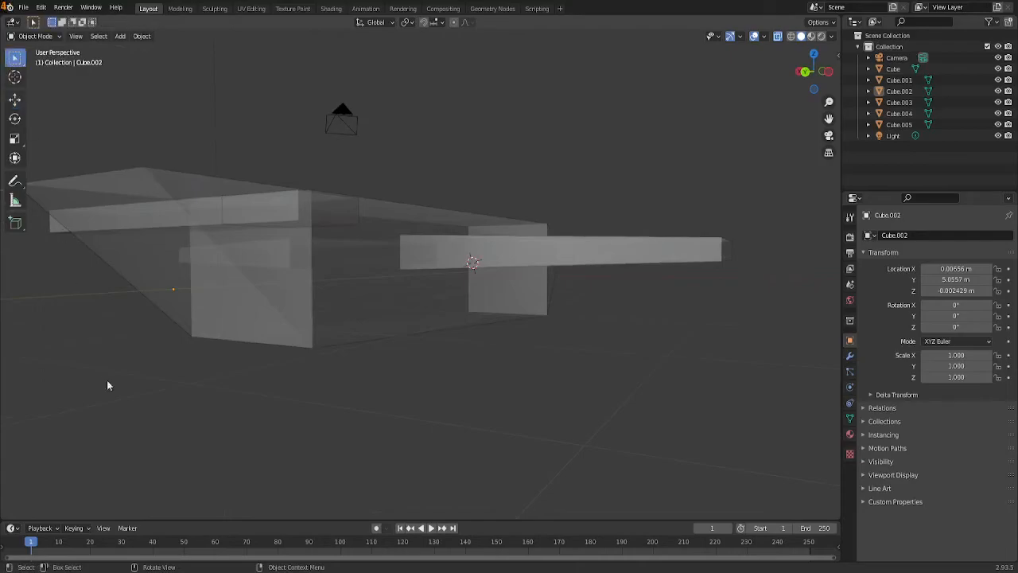
pyautogui.moveTo(149, 316); pyautogui.dragTo(234, 331)
pyautogui.moveTo(351, 377); pyautogui.dragTo(352, 377)
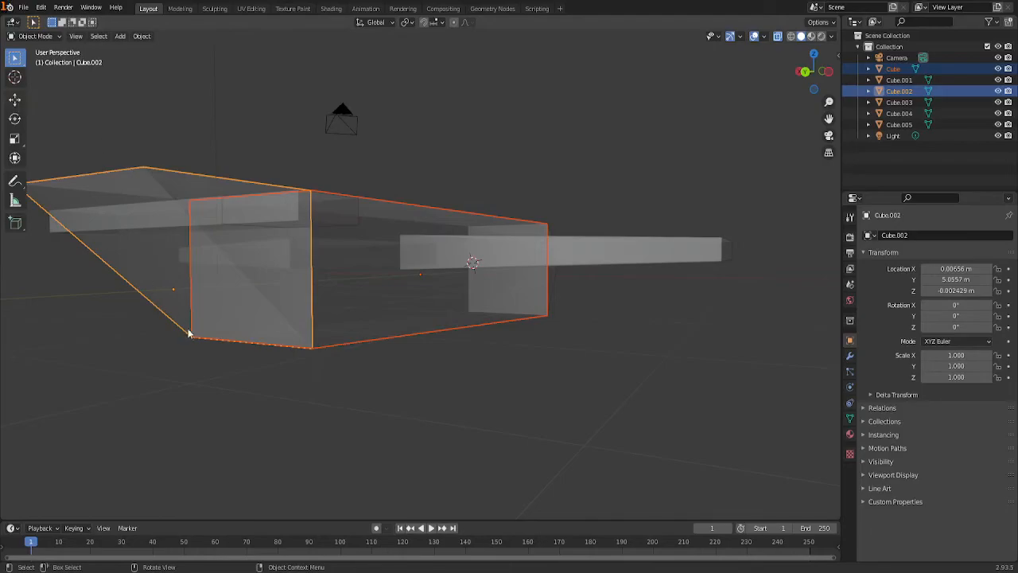
pyautogui.press('Tab')
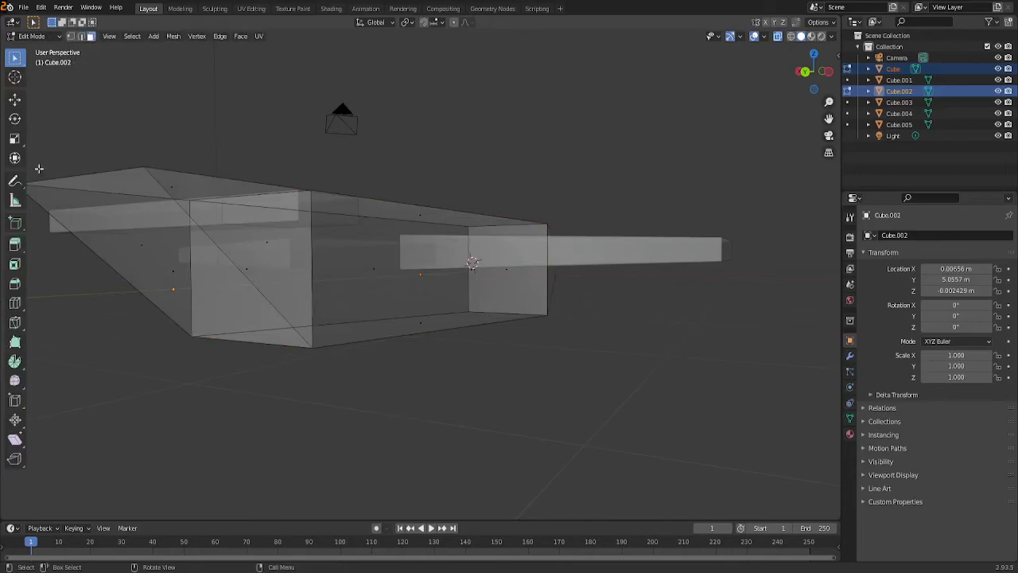
# Select the bottom vertices where the body bar meets the tail block, raise them along Z, and return to Object Mode
pyautogui.click(70, 37)
pyautogui.moveTo(148, 310); pyautogui.dragTo(348, 381)
pyautogui.moveTo(284, 394); pyautogui.dragTo(291, 371, button='middle')
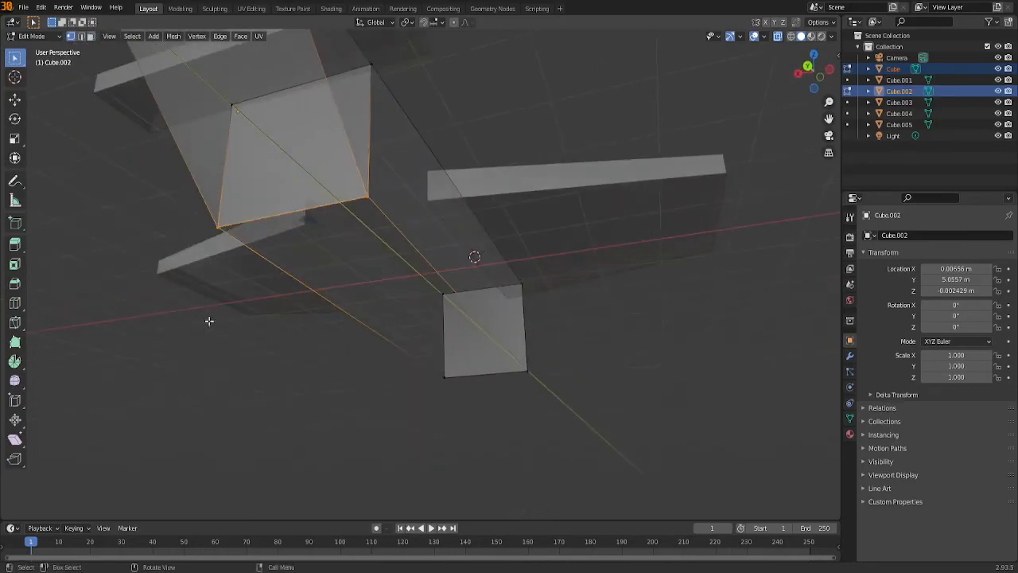
pyautogui.click(14, 101)
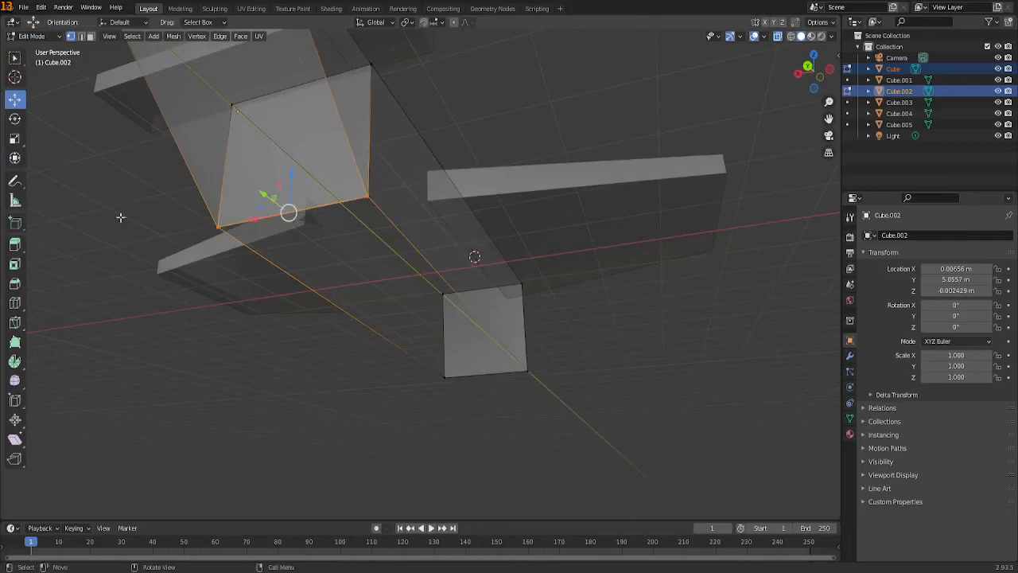
pyautogui.moveTo(325, 364); pyautogui.dragTo(302, 399, button='middle')
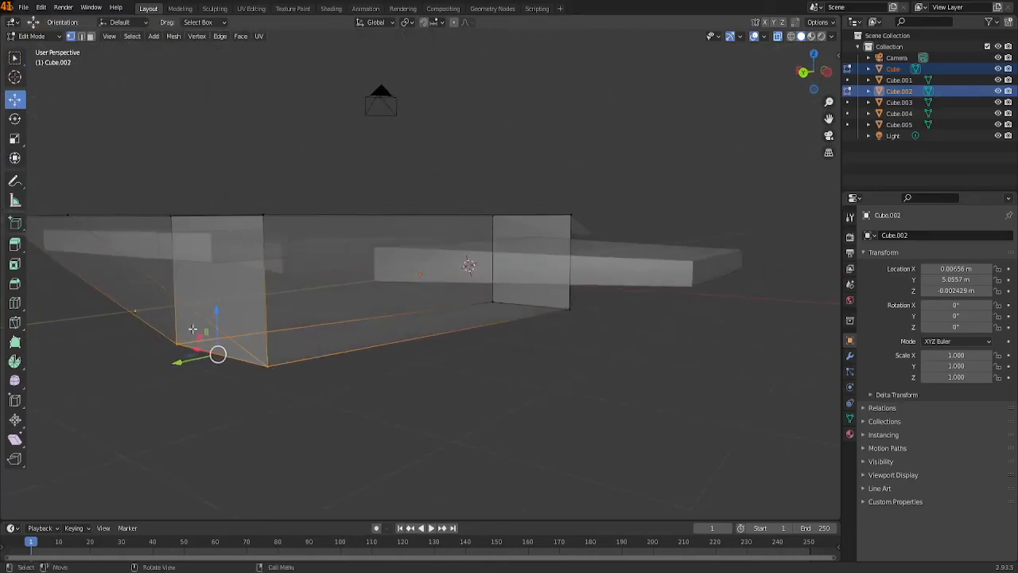
pyautogui.moveTo(217, 325); pyautogui.dragTo(221, 287)
pyautogui.moveTo(466, 397); pyautogui.dragTo(324, 410, button='middle')
pyautogui.click(324, 409)
pyautogui.press('Tab')
pyautogui.click(323, 409)
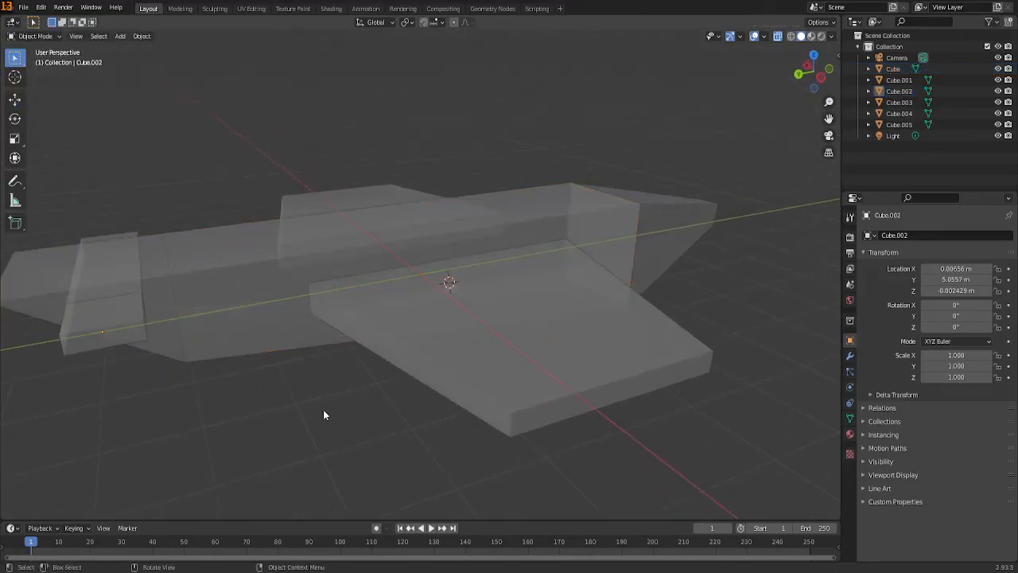
pyautogui.moveTo(659, 450); pyautogui.dragTo(505, 470, button='middle')
pyautogui.moveTo(270, 432); pyautogui.dragTo(242, 447, button='middle')
pyautogui.moveTo(291, 489); pyautogui.dragTo(2, 191, button='middle')
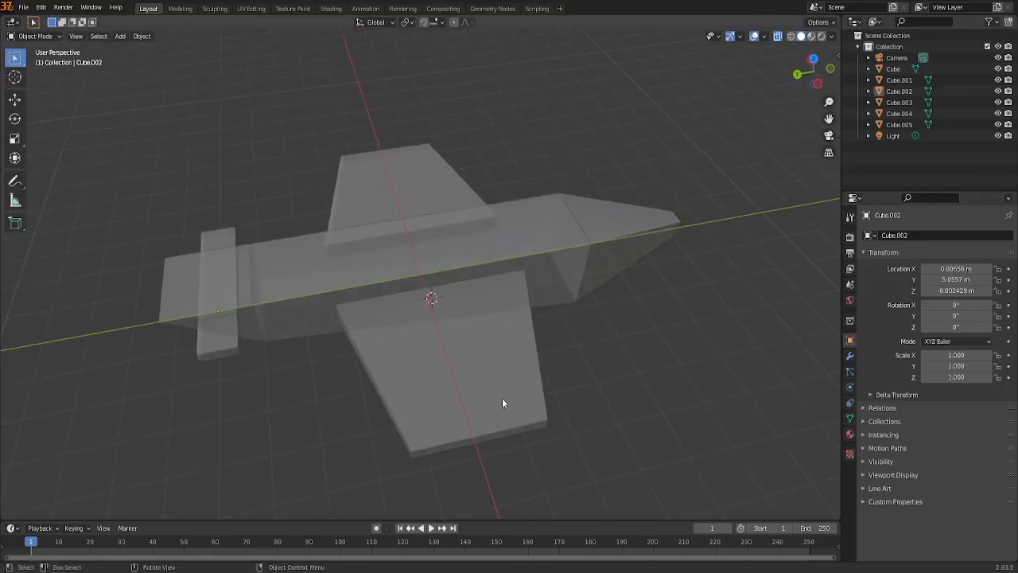